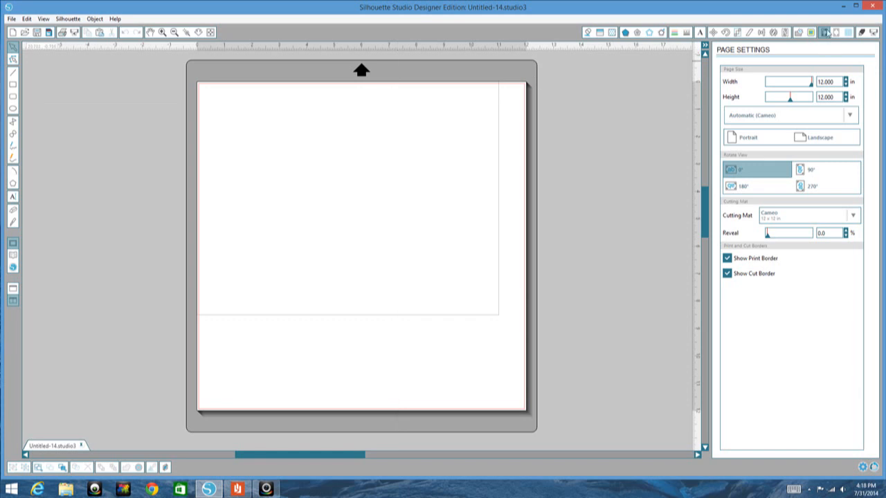
Step: Set the page size to Letter in portrait and draw a rectangle about 8.3 by 10.8 in filling the page
click(852, 116)
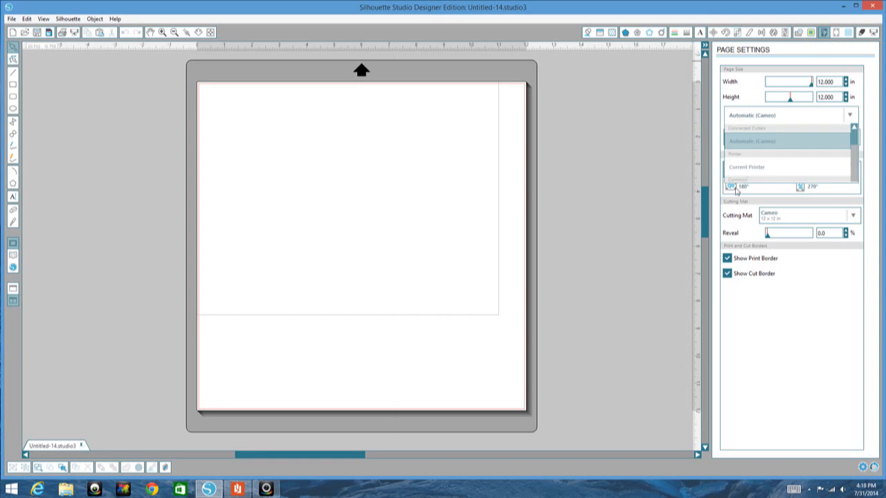
click(747, 189)
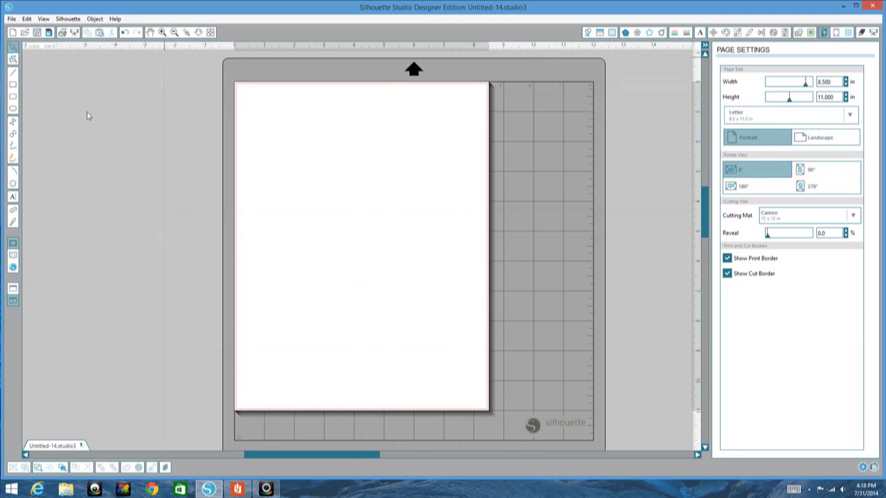
click(14, 85)
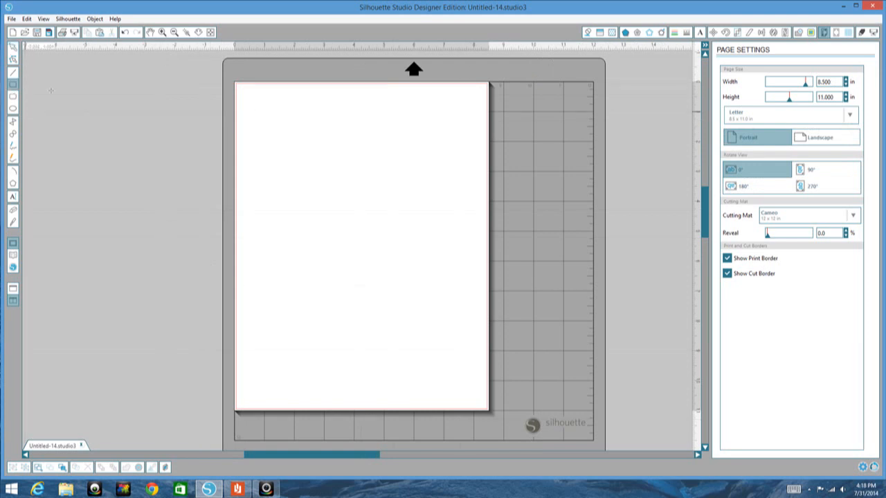
drag(238, 86, 488, 411)
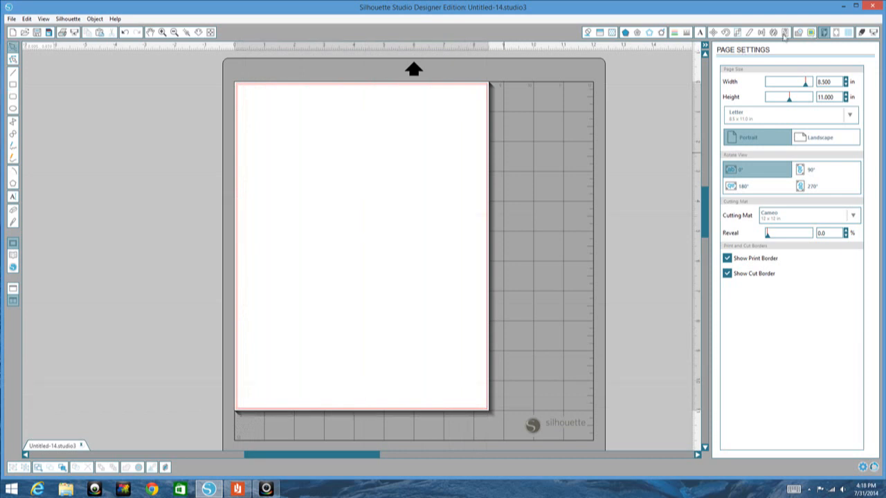
click(762, 32)
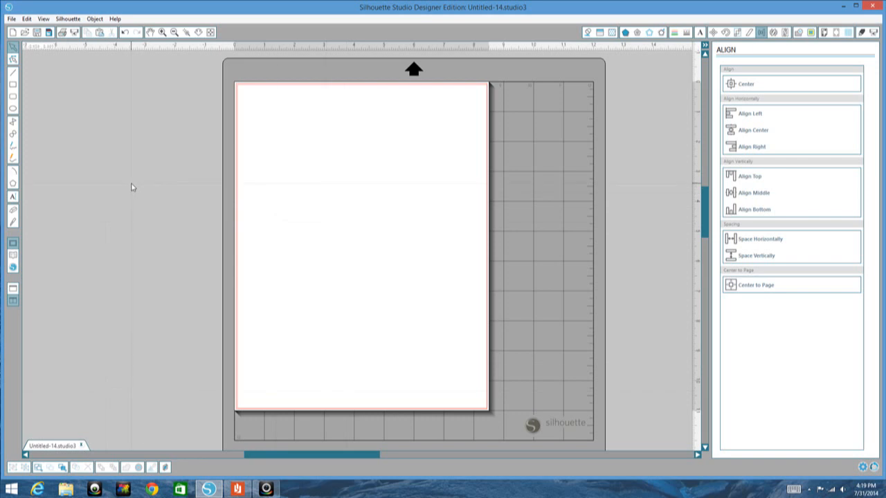
Step: Find the rainbow01 chevron in the library's My Patterns folder and try to apply it to the page rectangle
click(13, 256)
click(49, 96)
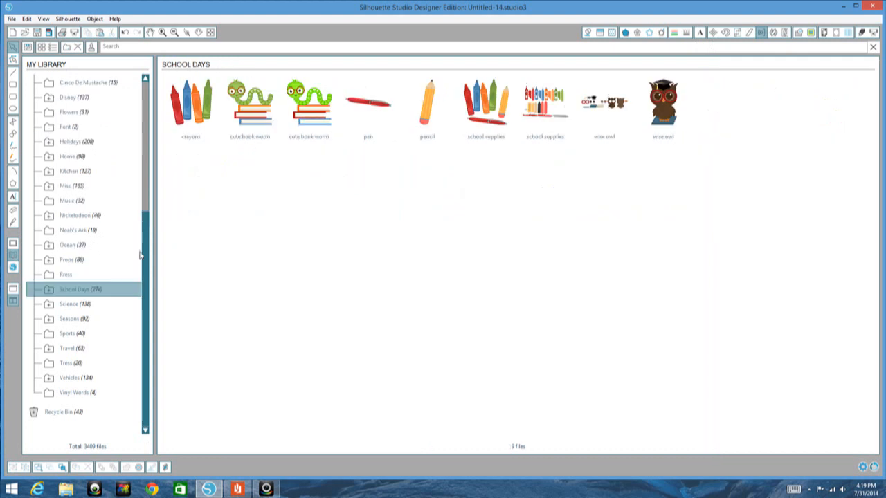
drag(145, 272, 116, 104)
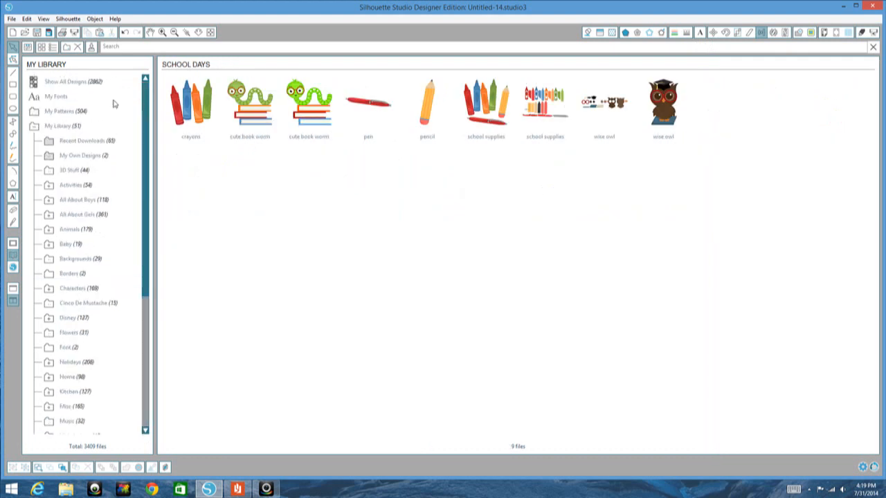
click(54, 112)
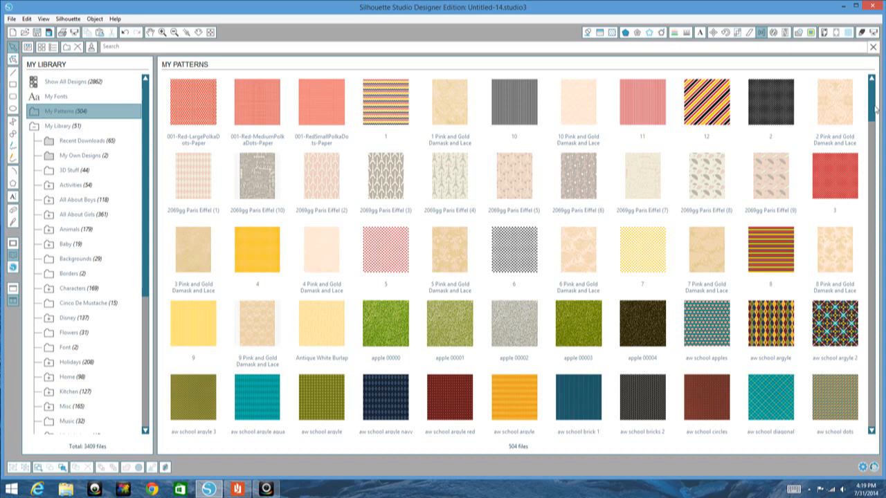
drag(875, 103, 863, 348)
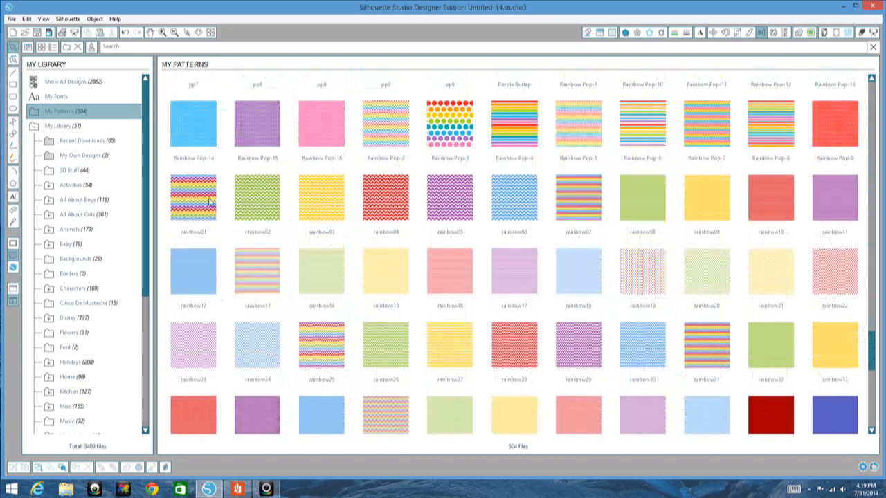
click(211, 201)
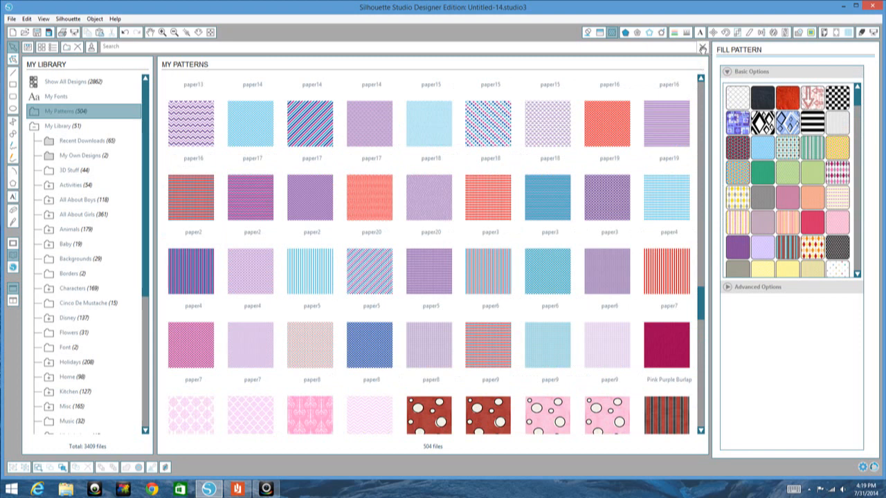
click(703, 47)
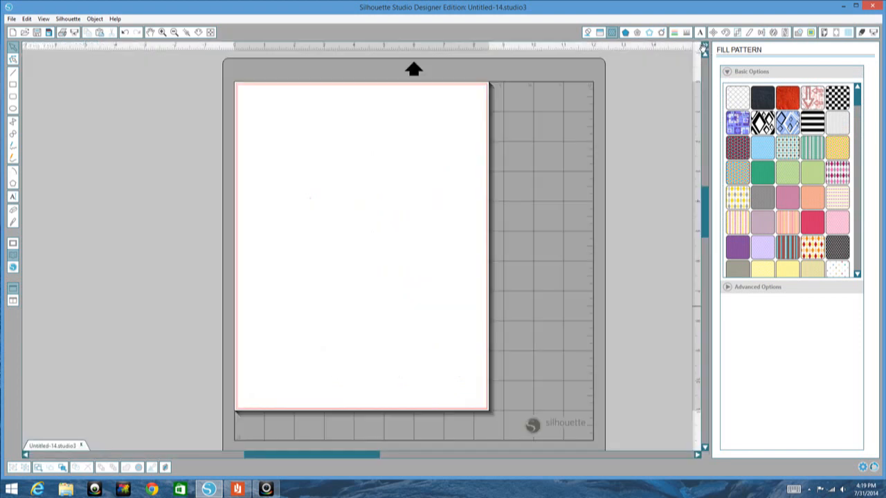
Step: Select the page rectangle and fill it with the rainbow01 pattern from the library
click(287, 90)
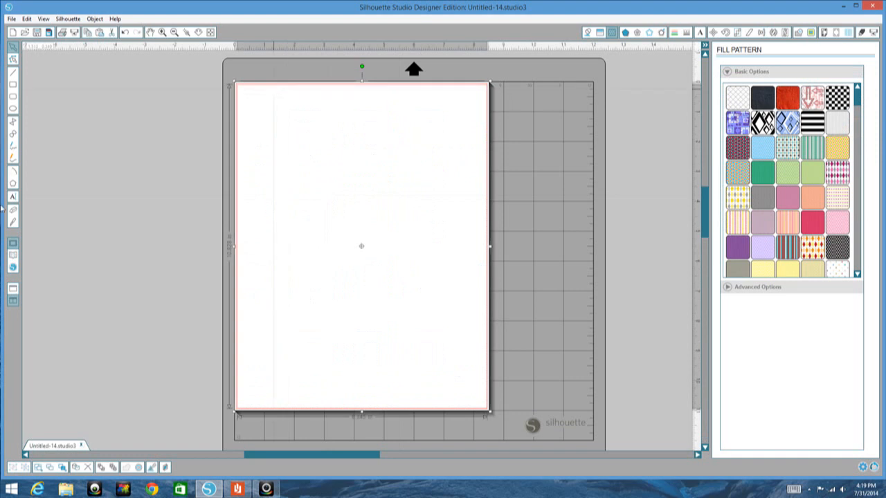
click(13, 256)
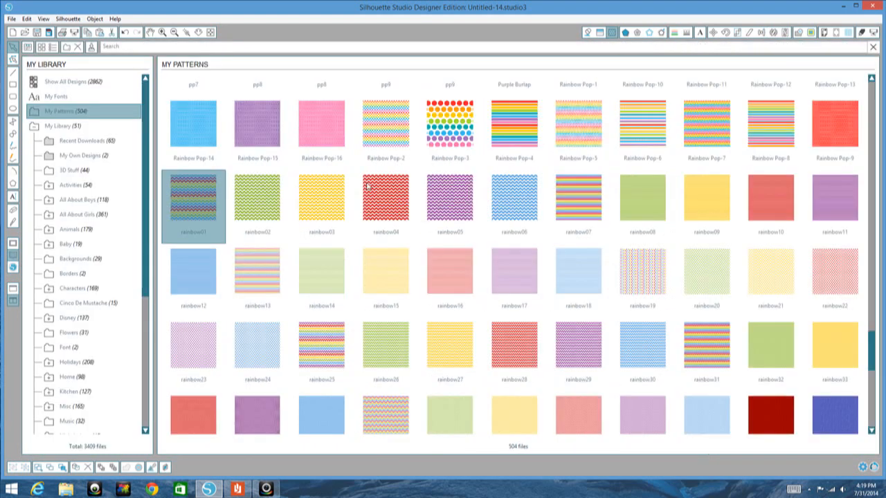
double_click(195, 201)
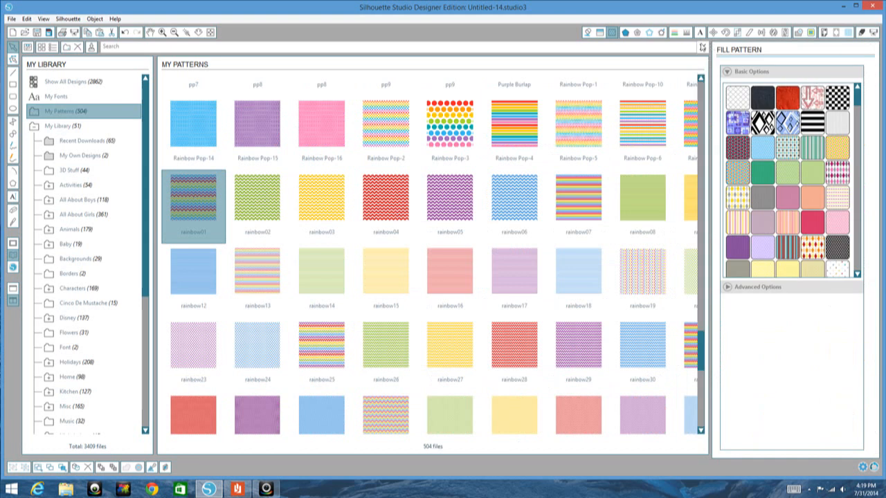
click(702, 47)
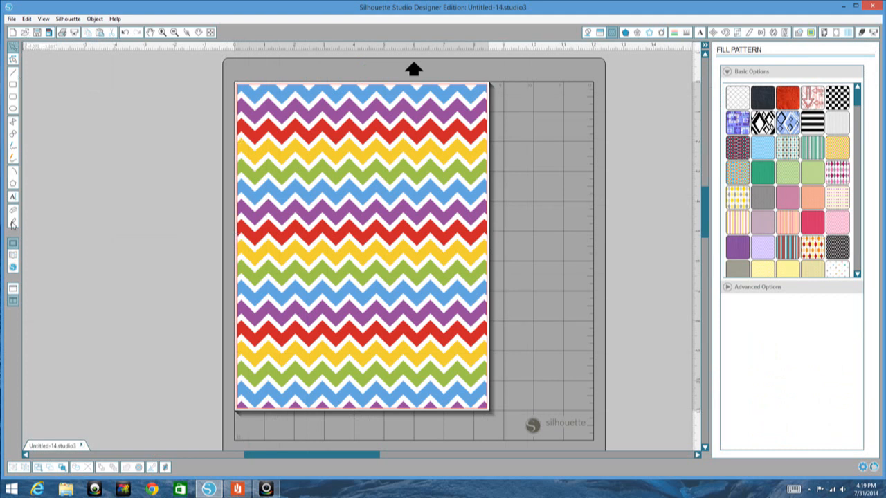
Step: Draw a rounded rectangle about 7.5 by 10.2 in inside the chevron rectangle and select it
click(13, 97)
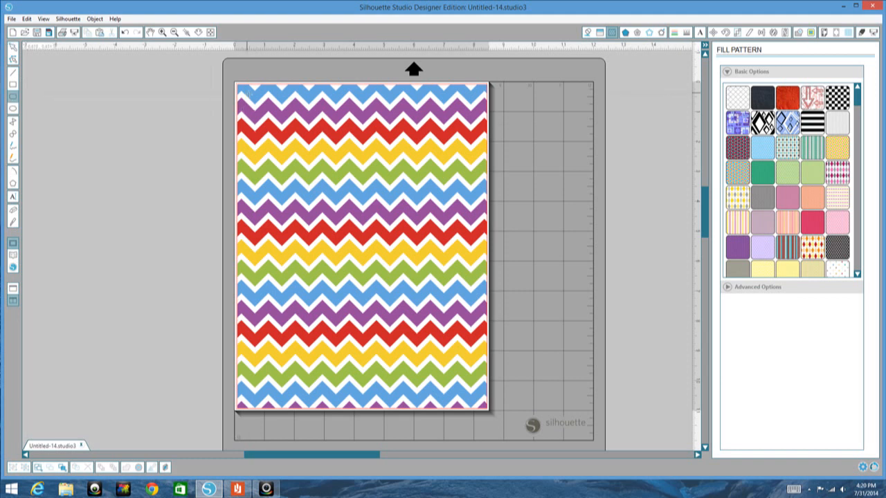
mouse_move(248, 95)
mouse_down()
mouse_move(306, 394)
mouse_move(475, 406)
mouse_up()
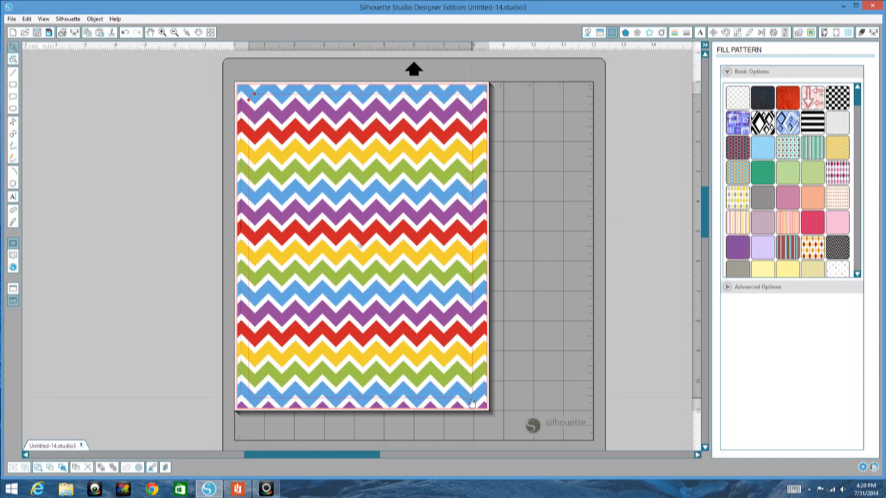
double_click(442, 96)
click(442, 99)
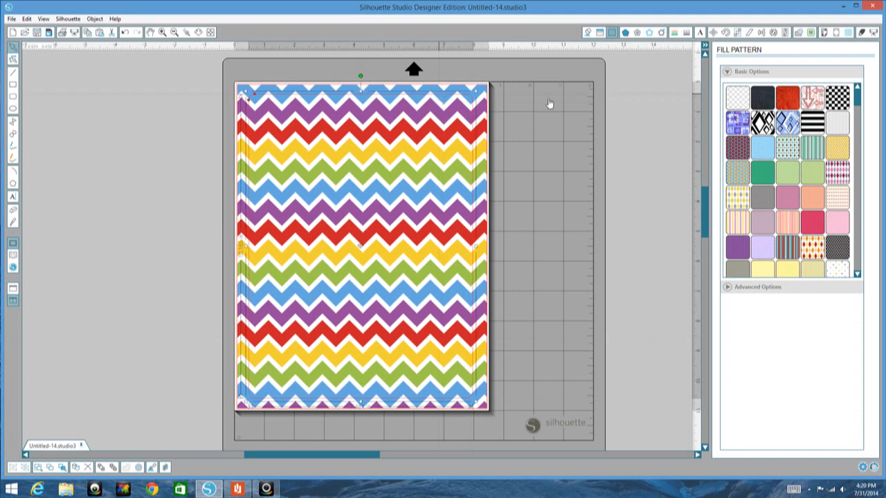
Step: Unlock the aspect ratio for scaling and try to set the rounded rectangle's width to 7.400 in
click(740, 33)
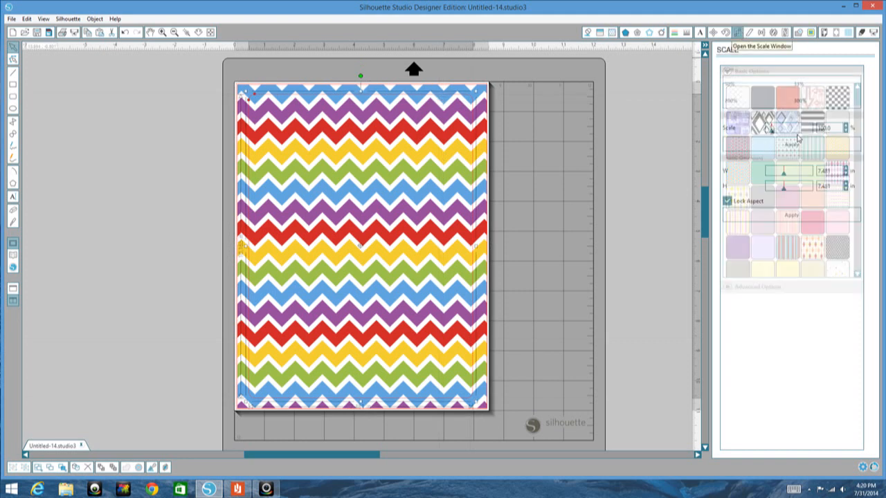
click(726, 201)
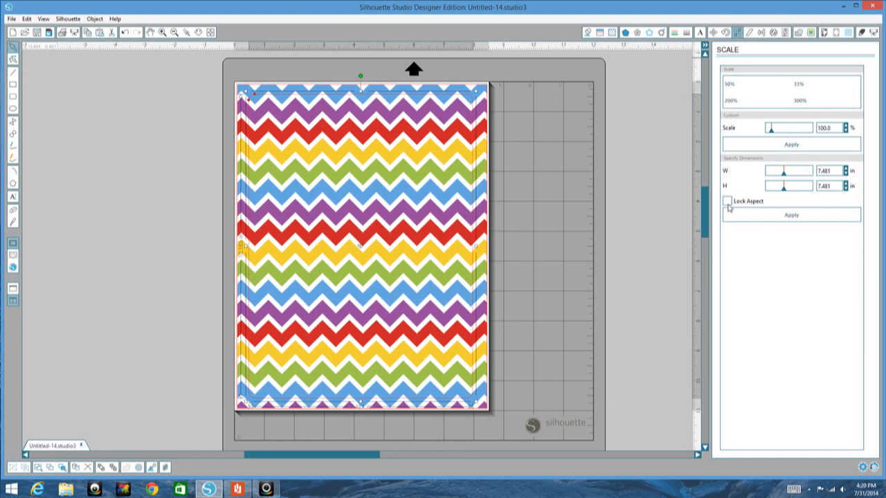
drag(839, 171, 808, 170)
text(7.400)
click(459, 95)
click(174, 143)
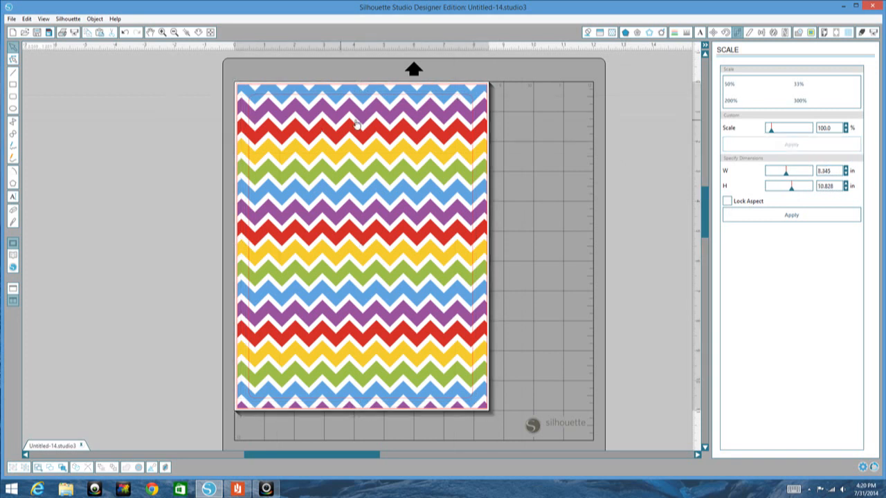
Step: Reselect the rounded rectangle and set its height to 10 in
click(372, 99)
click(372, 99)
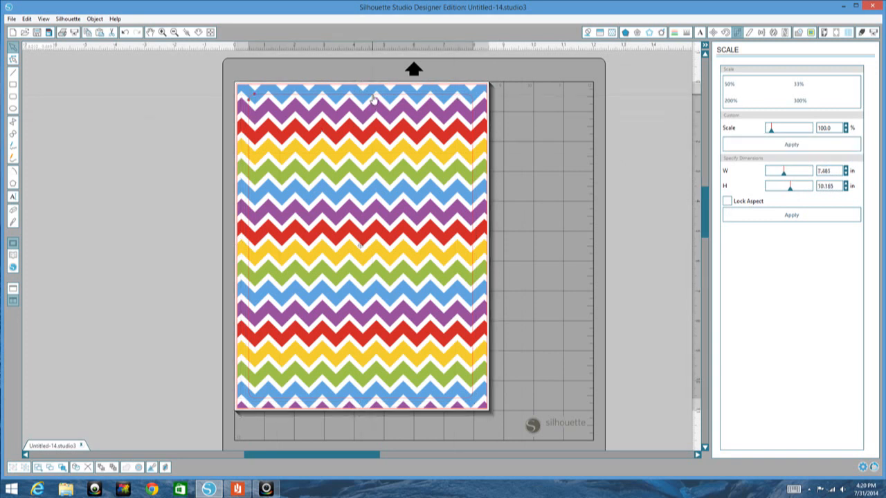
click(372, 99)
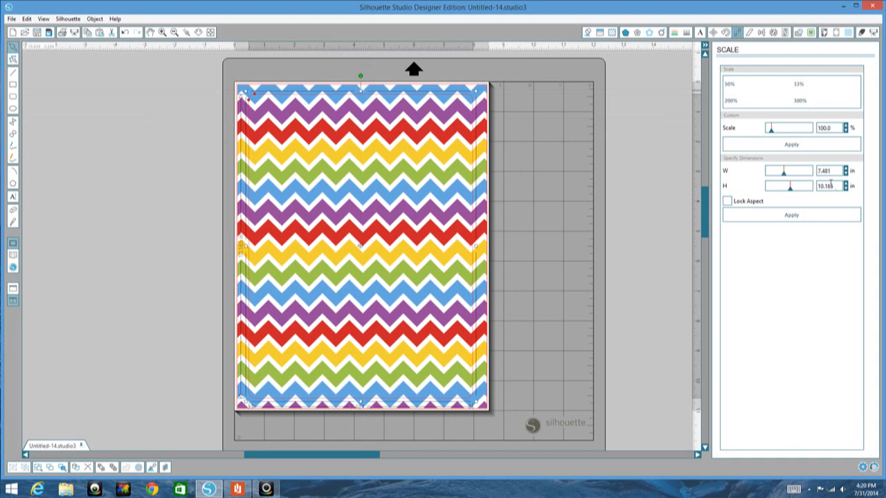
drag(836, 186, 809, 187)
text(10)
click(803, 216)
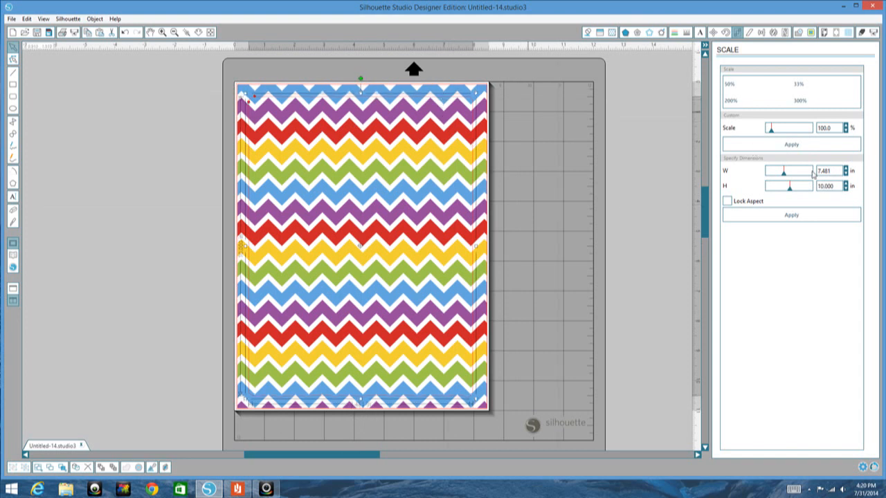
Step: Set the rounded rectangle's width to 7.400 in and deselect it
drag(831, 170, 793, 173)
text(7.400)
click(789, 216)
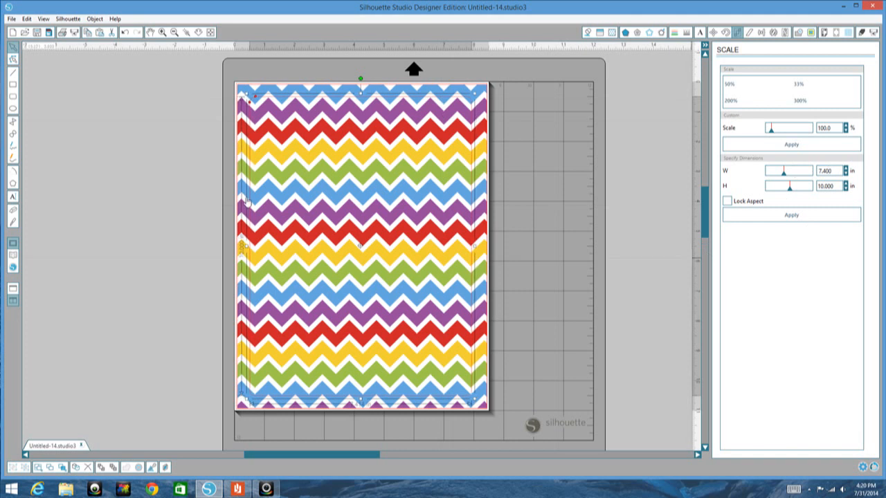
click(188, 178)
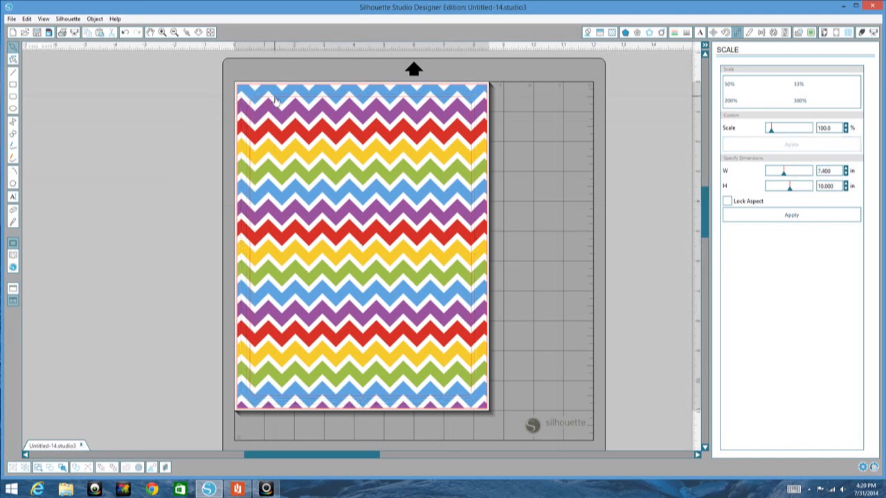
Step: Fill the rounded rectangle with the LW-School-Days-13 chalkboard pattern from the library's My Patterns folder
click(276, 100)
click(288, 101)
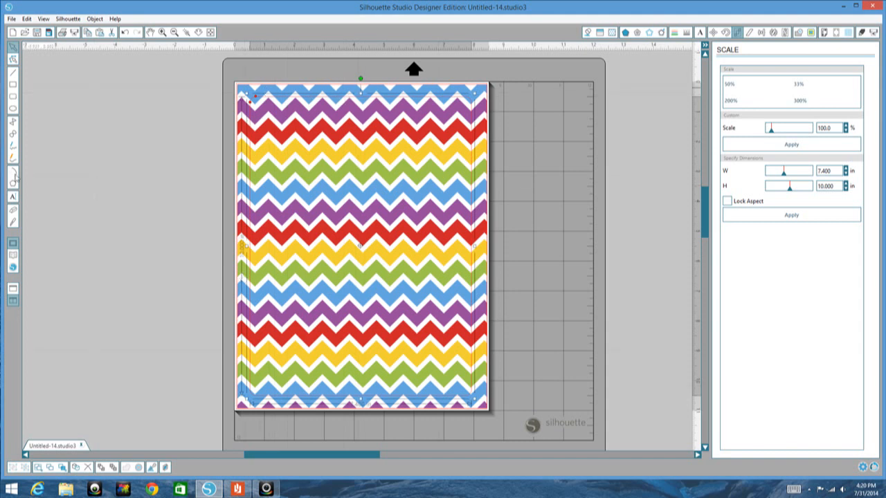
click(14, 257)
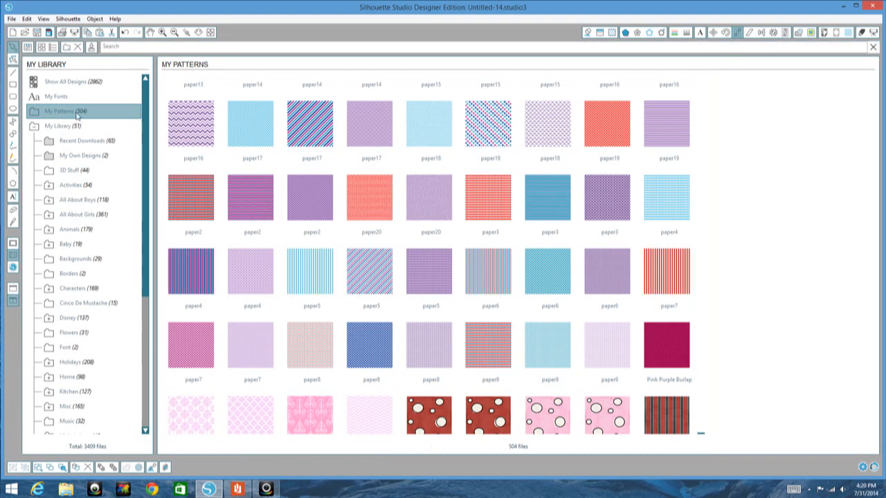
scroll(264, 125, down, 5)
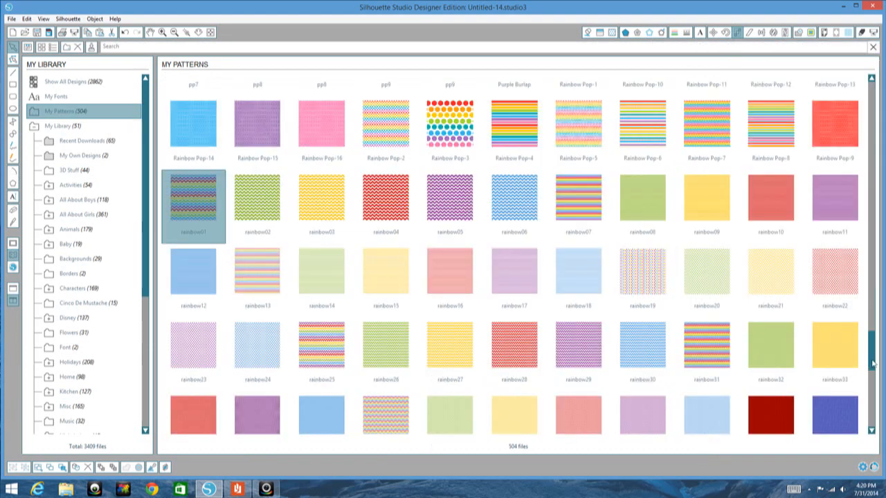
drag(873, 338, 873, 246)
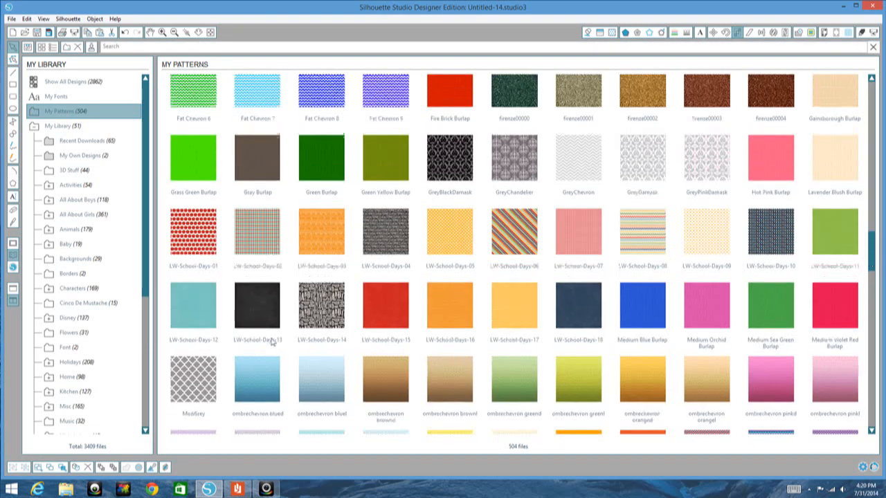
click(255, 317)
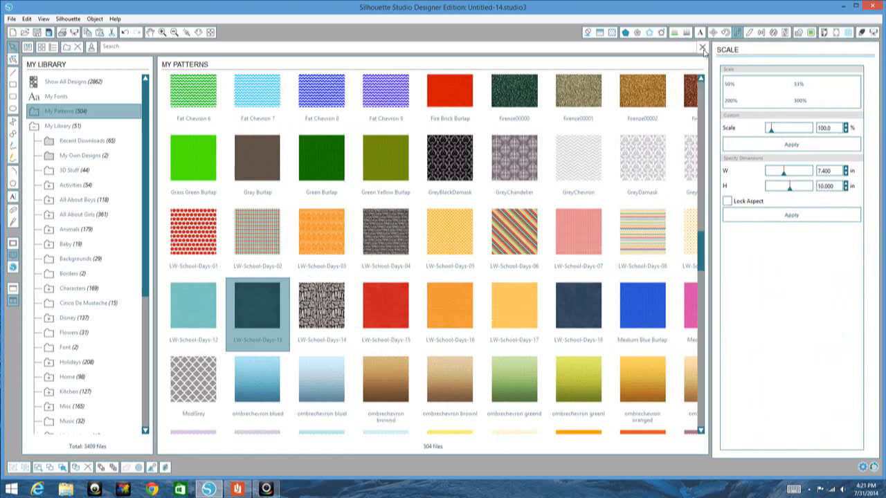
click(702, 50)
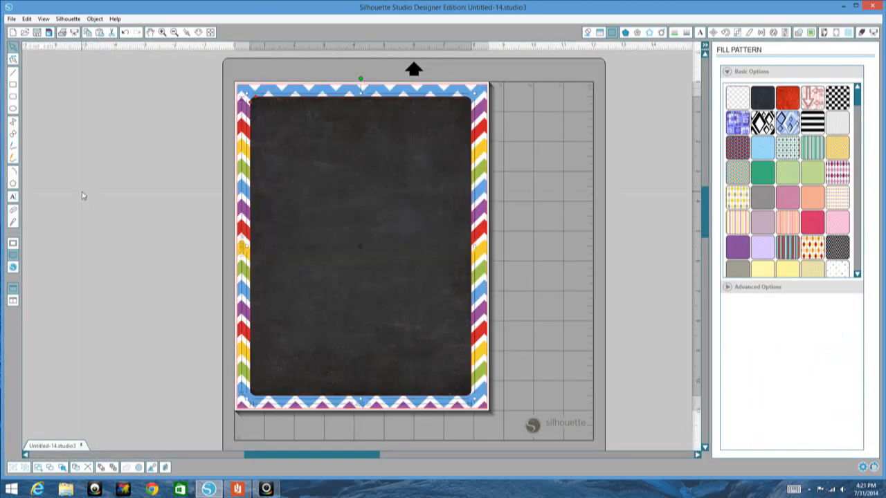
click(82, 196)
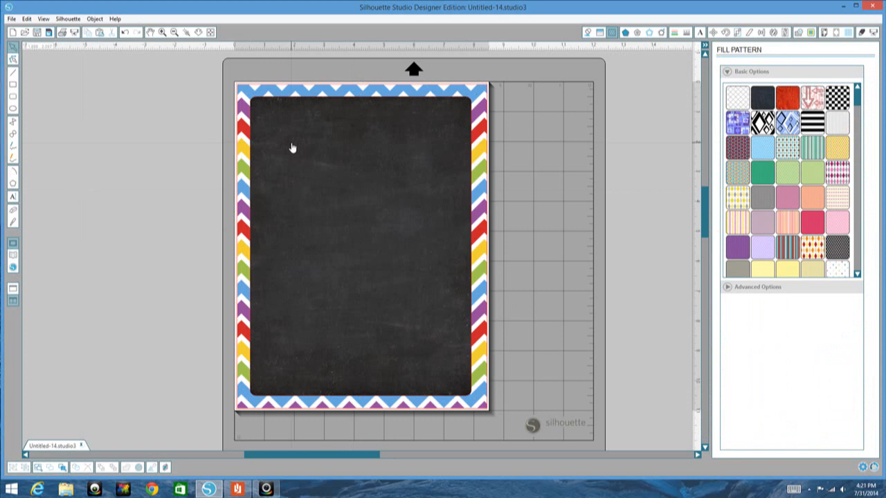
Step: Group the chevron rectangle with the chalkboard rounded rectangle and deselect the group
right_click(293, 145)
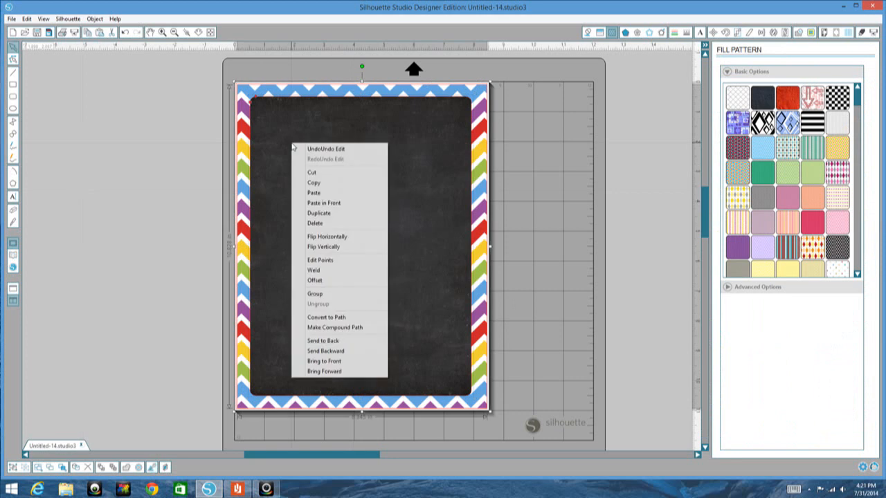
click(315, 294)
click(77, 283)
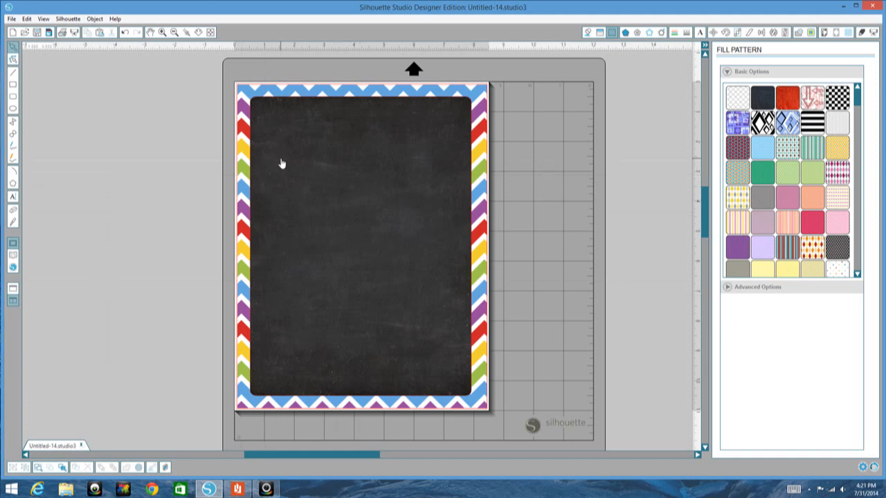
Step: Change the Letter page's orientation to landscape
click(836, 33)
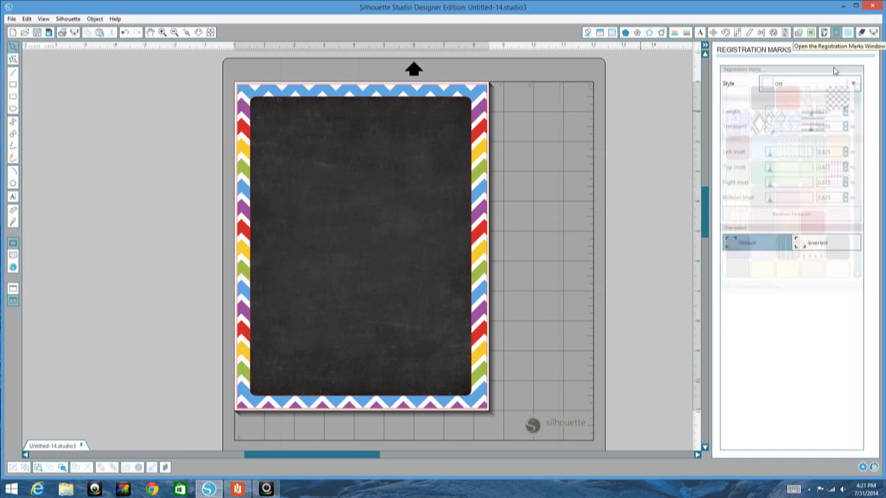
click(824, 33)
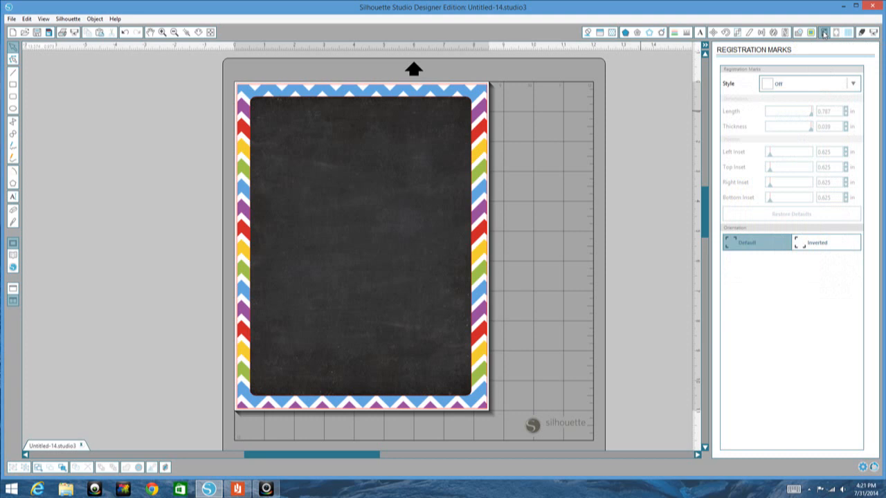
click(824, 140)
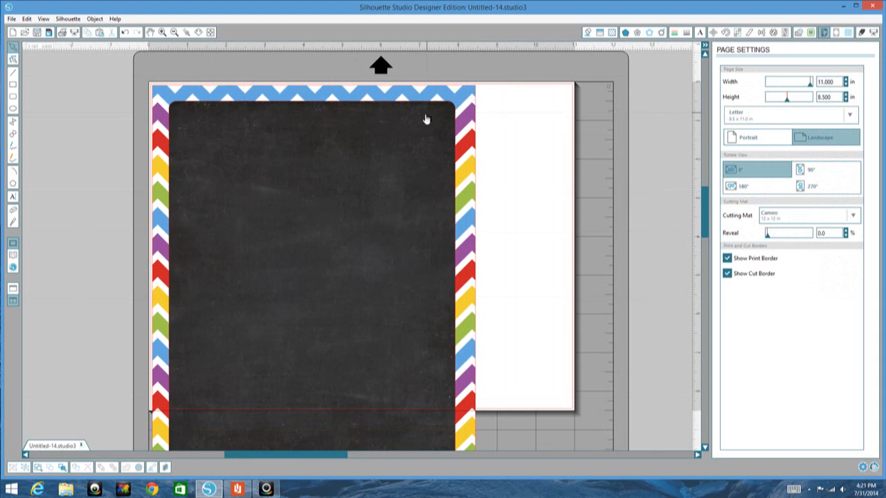
Step: Rotate the grouped chevron and chalkboard design a quarter turn to lie horizontally and center it to the page
click(440, 99)
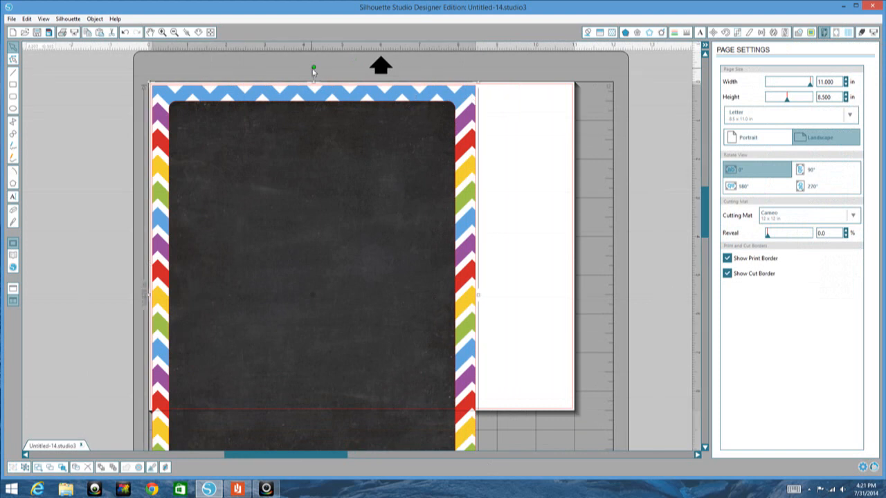
drag(313, 67, 81, 297)
drag(310, 150, 365, 101)
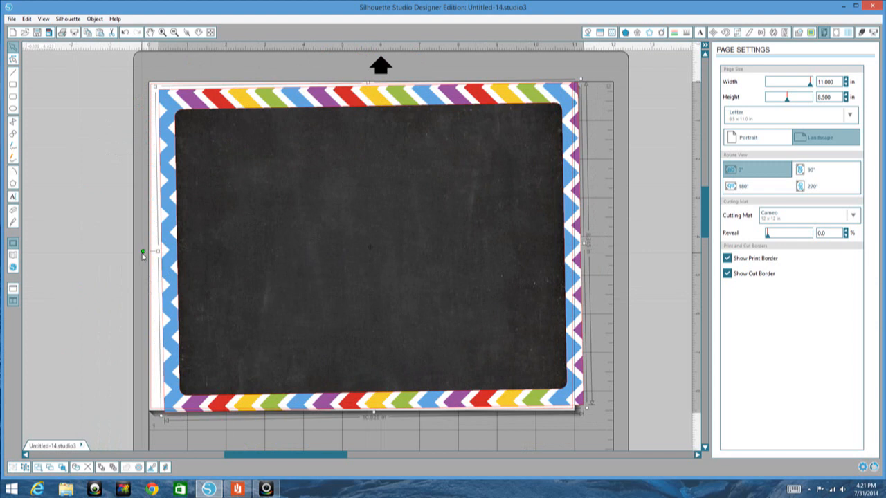
drag(140, 247, 142, 246)
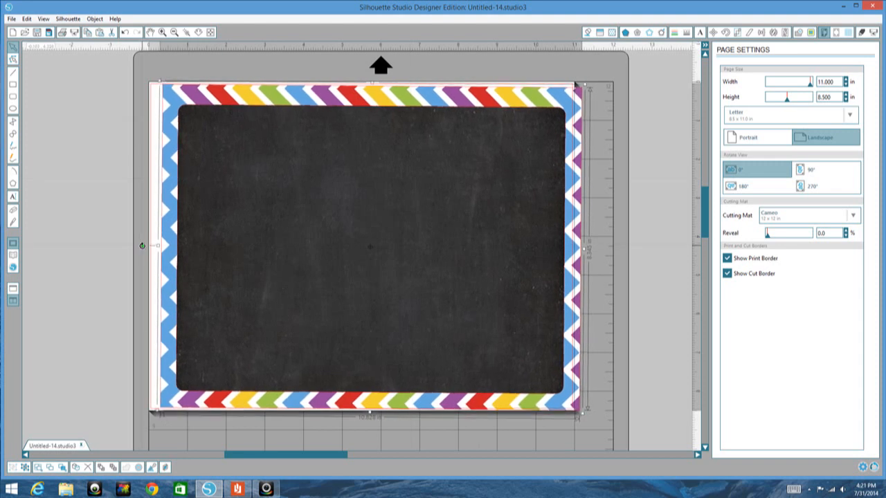
click(761, 31)
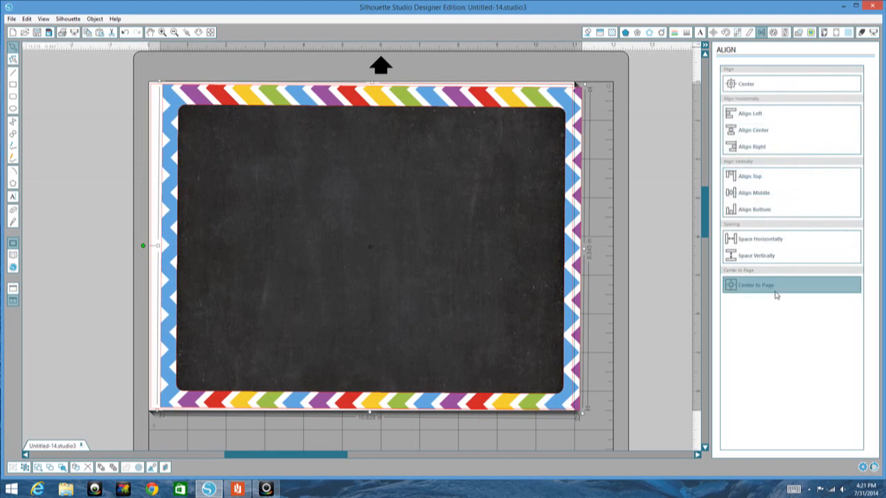
click(776, 296)
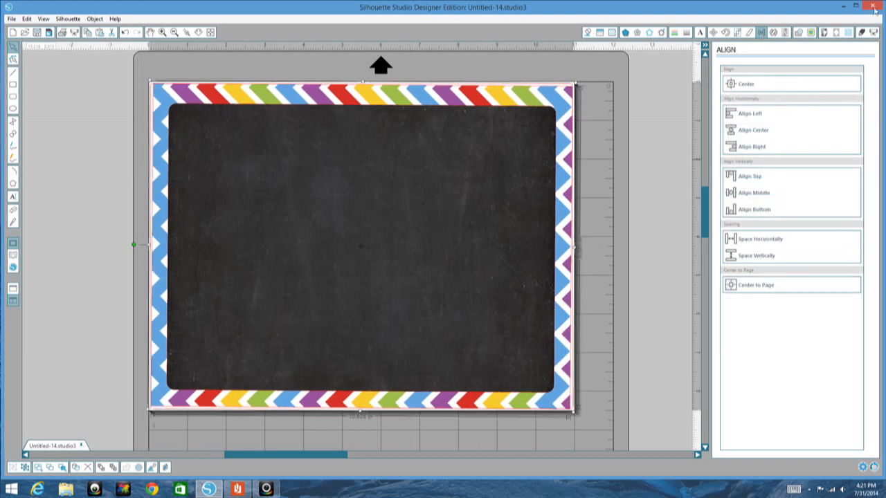
Step: Undo the centering, the rotation and move of the chalkboard group, and the landscape orientation change
click(127, 35)
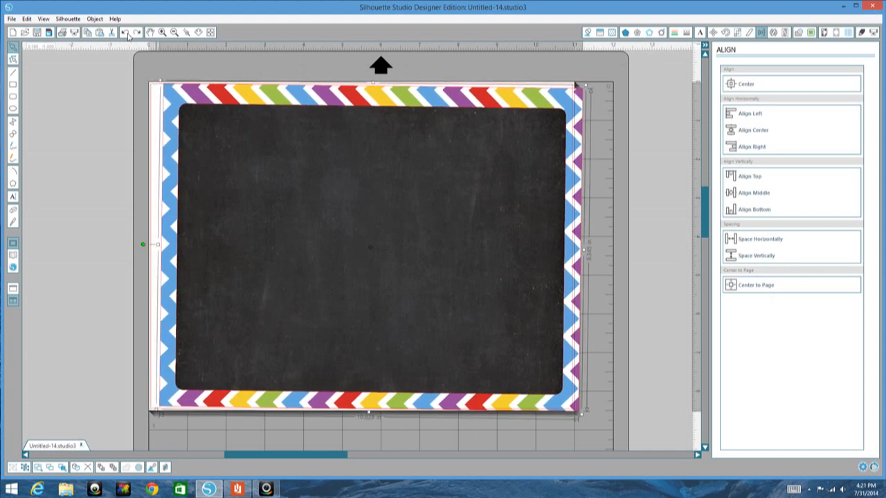
click(126, 33)
click(125, 32)
click(125, 33)
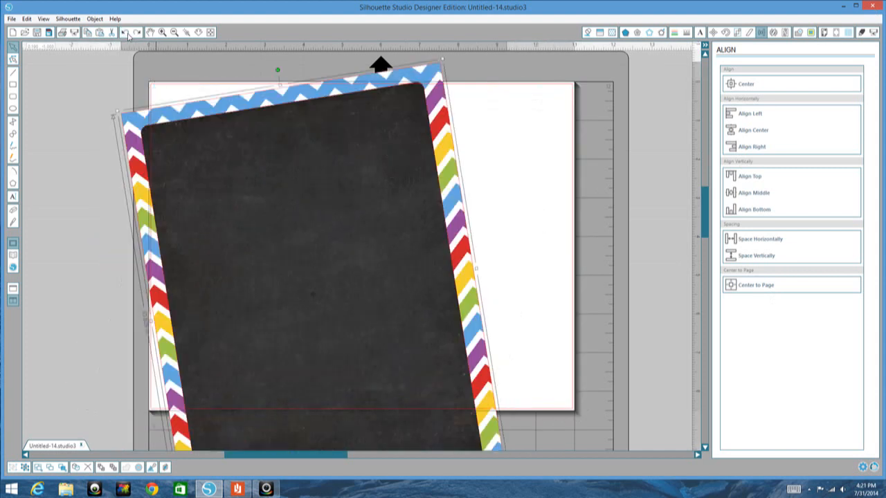
click(125, 33)
click(125, 32)
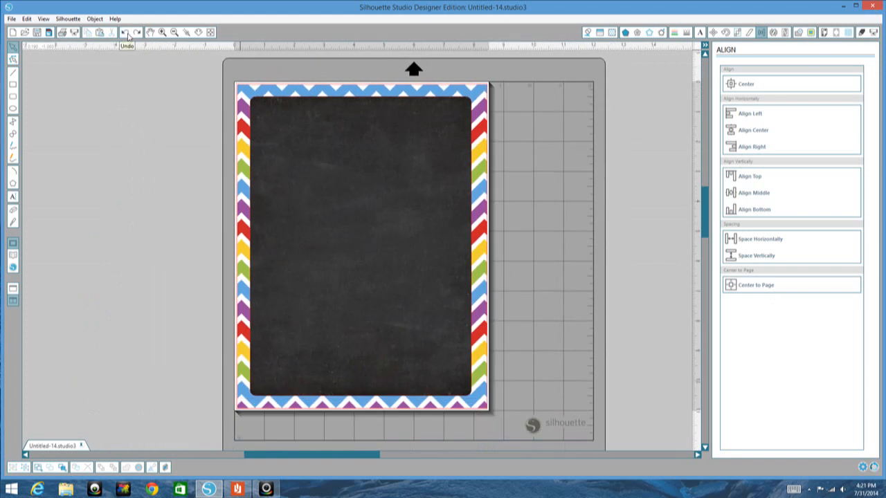
click(125, 32)
Step: Show the design library and open the Baby Got Backpack folder inside School Days
click(13, 256)
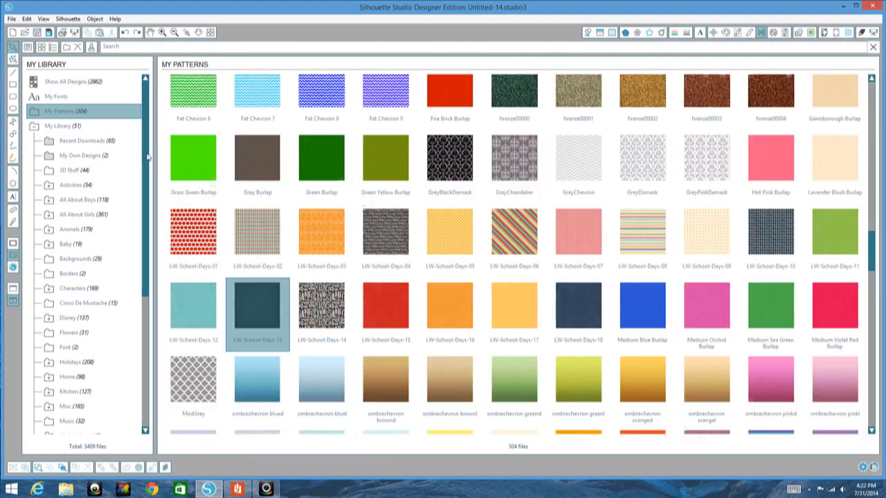
drag(147, 158, 147, 336)
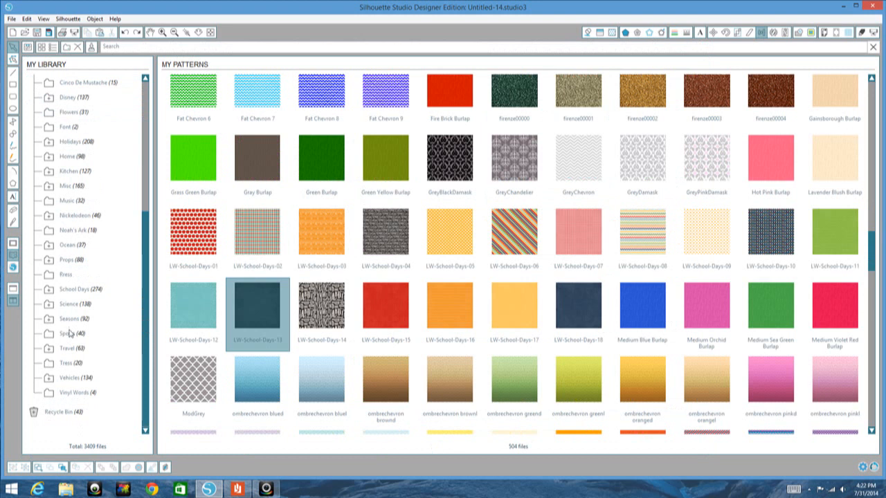
click(49, 289)
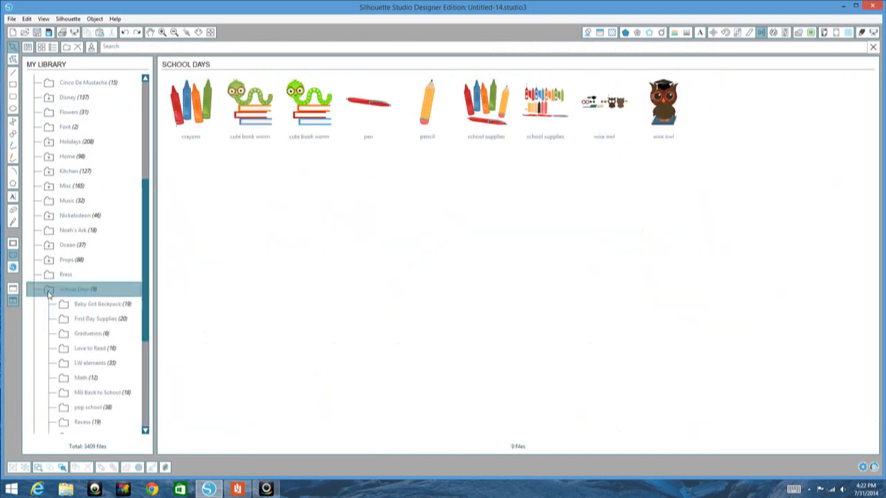
click(104, 305)
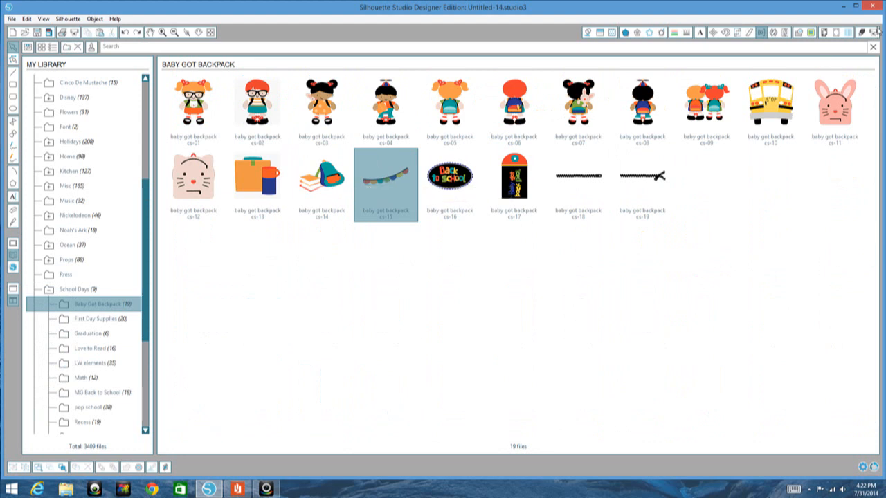
Step: Try placing the baby got backpack cs-15 bunting on the chalkboard and moving its green scallop, and undo both changes
double_click(388, 181)
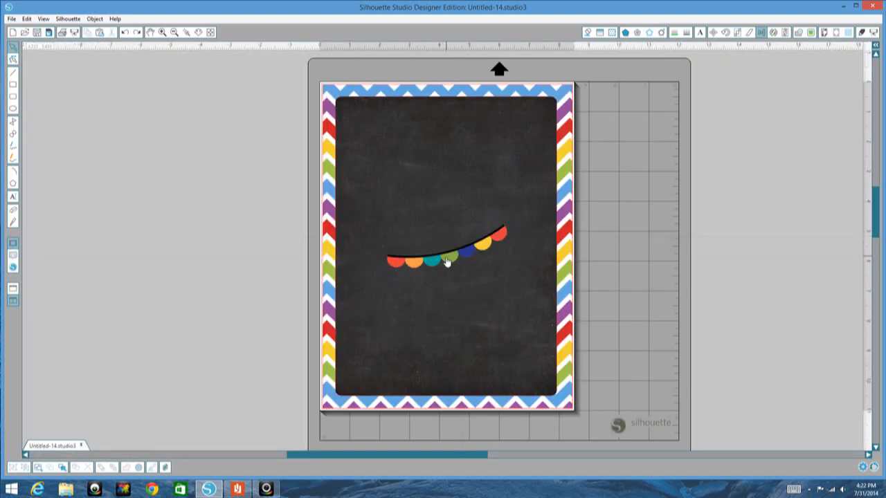
mouse_move(447, 262)
mouse_down()
mouse_move(457, 295)
mouse_move(445, 270)
mouse_up()
key(ctrl+z)
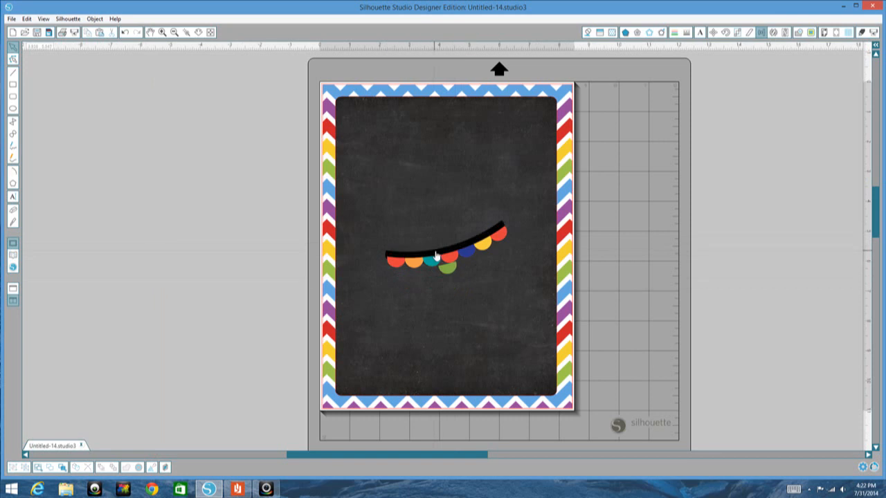
click(123, 33)
click(124, 33)
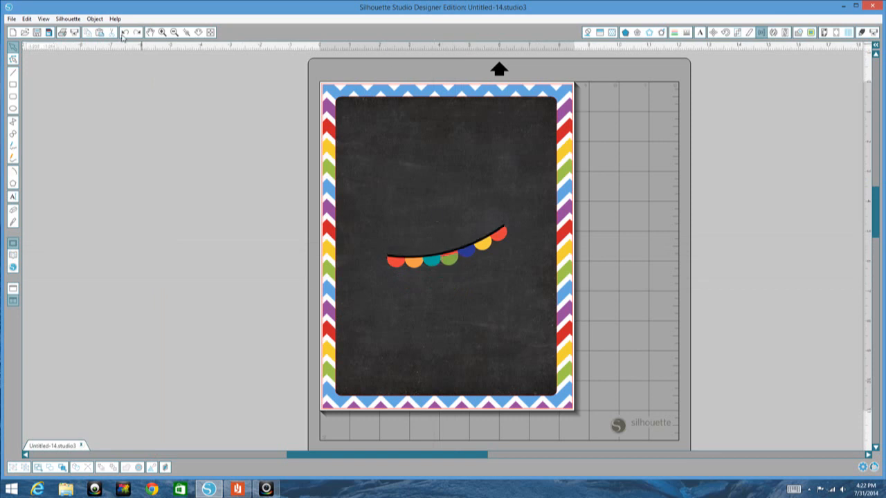
click(123, 33)
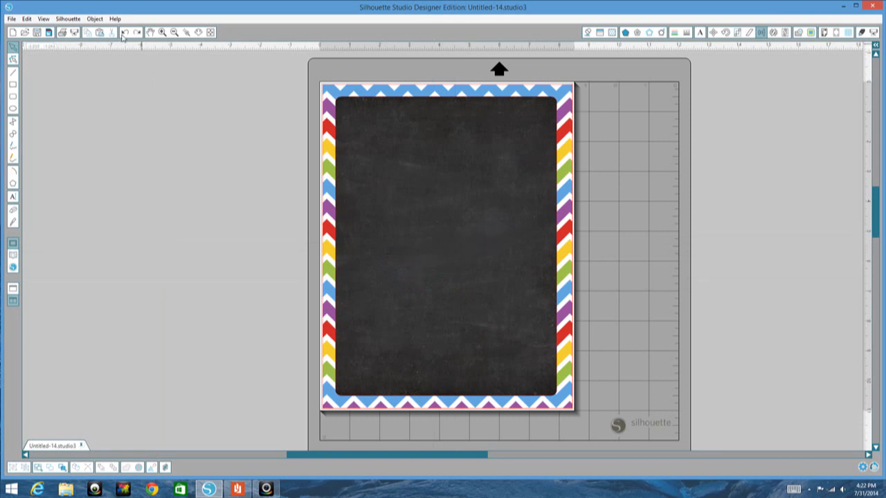
Step: Create a new blank drawing and show the design library
click(12, 33)
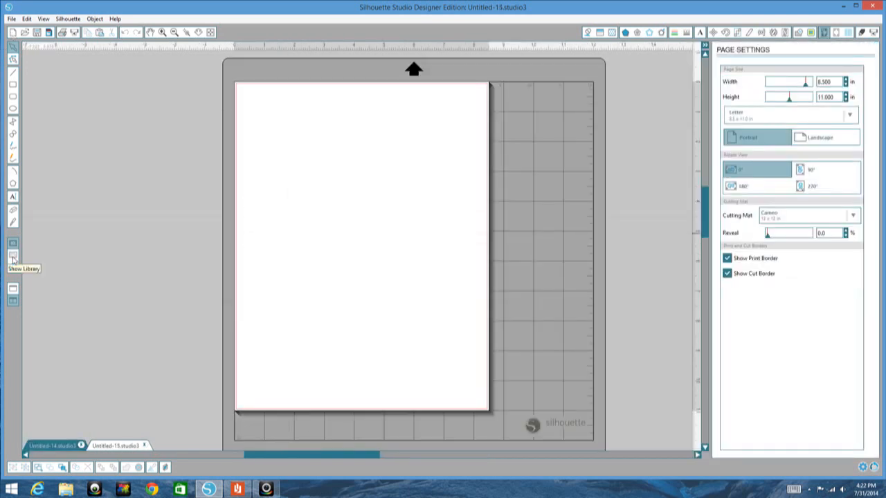
click(12, 263)
Step: Place the baby got backpack cs-17 design on the new page and delete all its pieces
double_click(495, 179)
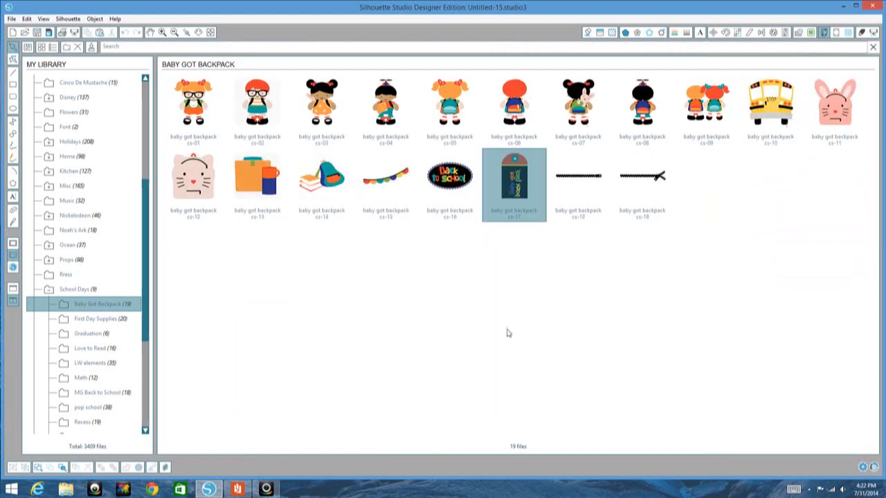
key(Delete)
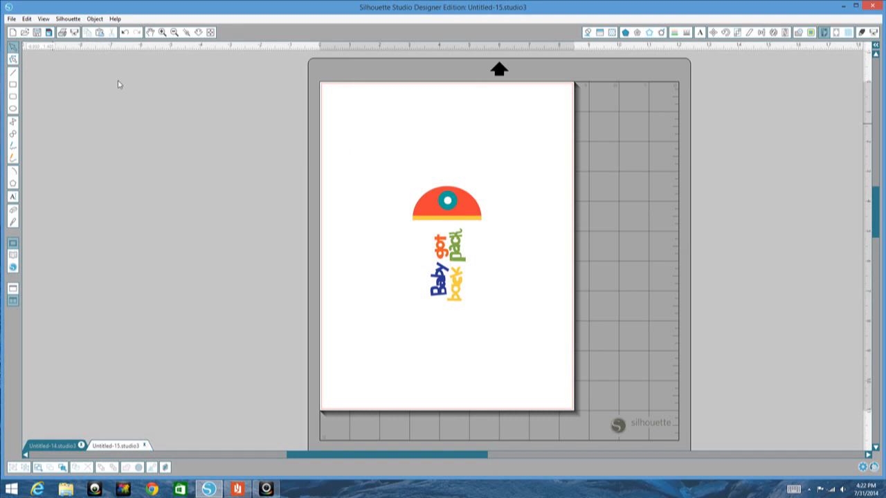
drag(360, 168, 510, 323)
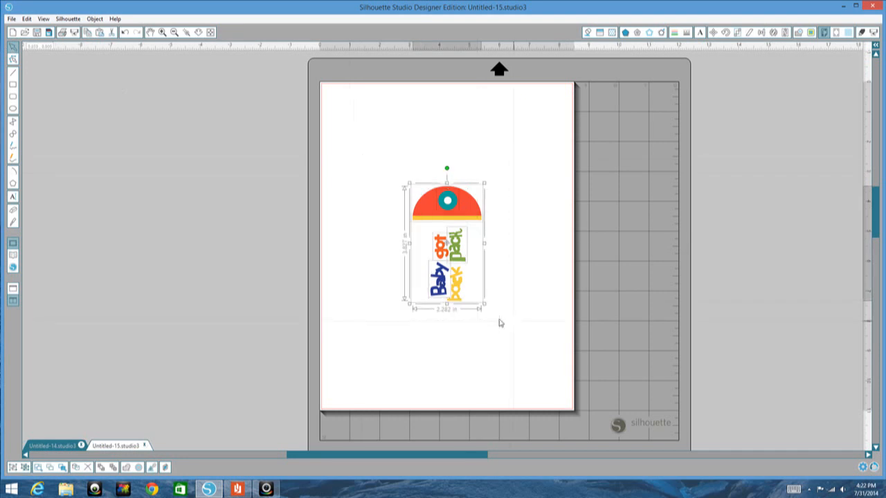
key(Delete)
Step: Place the baby got backpack cs-15 bunting from the library on the blank page and group its pieces
click(11, 260)
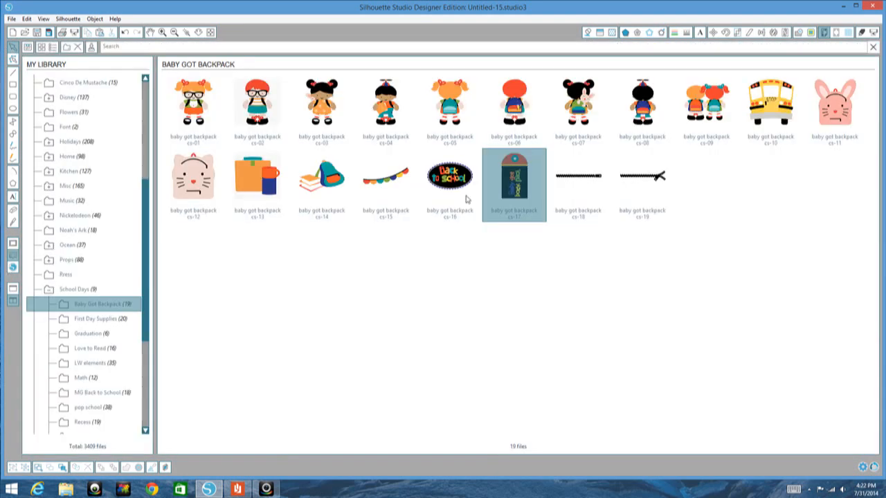
click(377, 184)
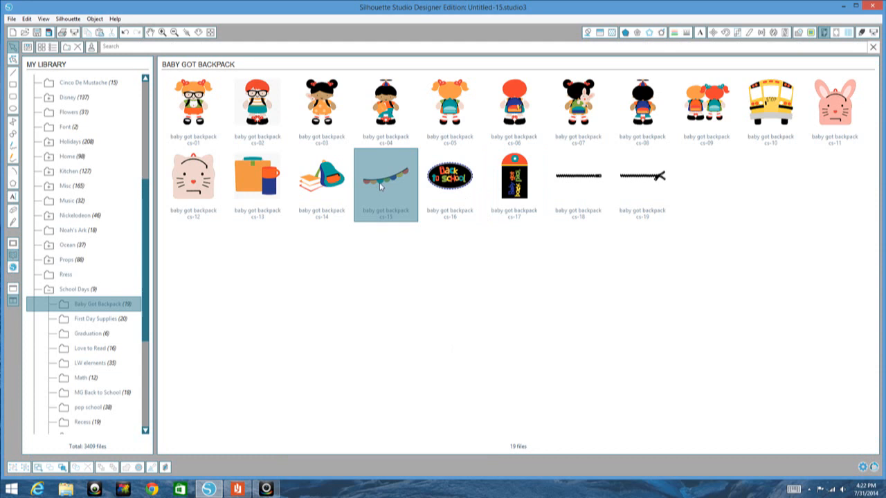
double_click(380, 182)
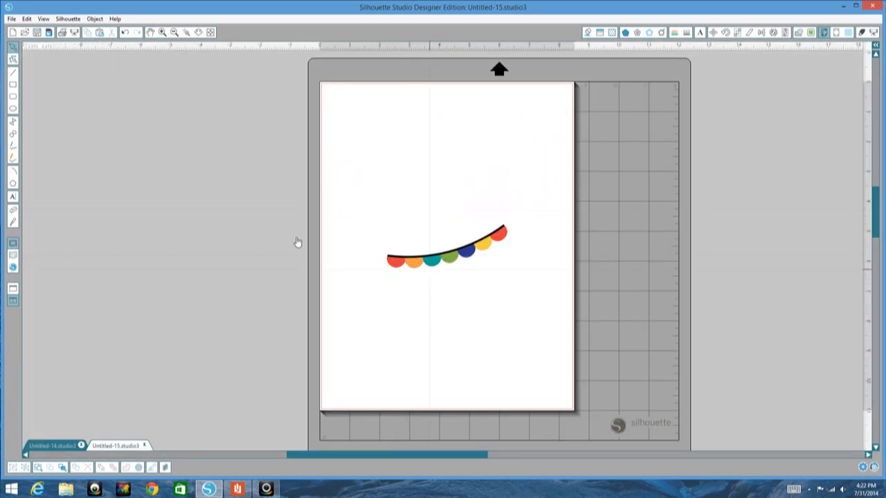
click(412, 270)
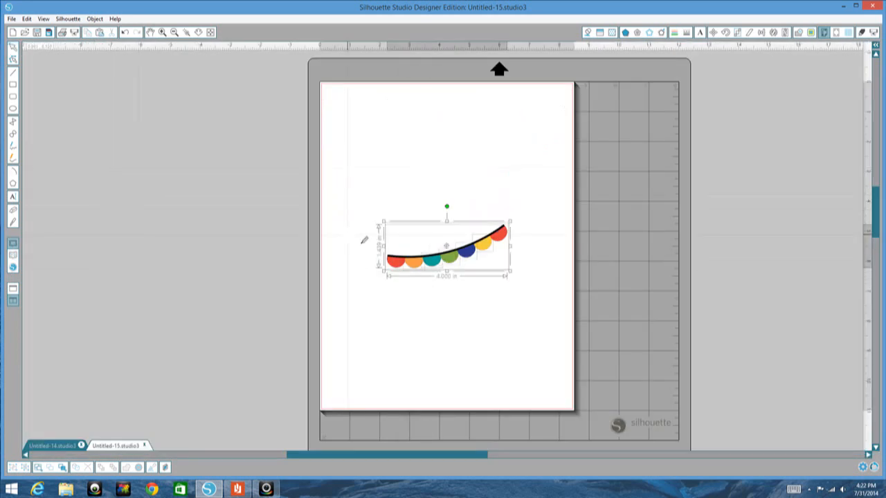
right_click(413, 272)
click(426, 171)
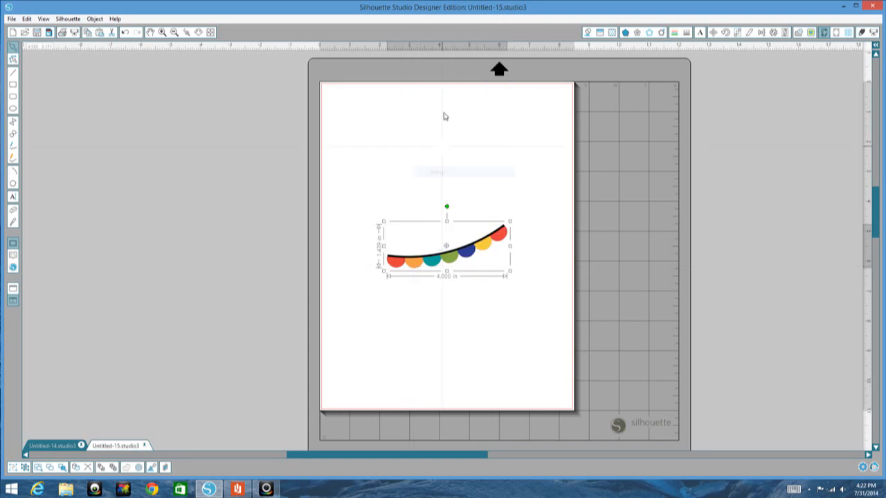
Step: Copy the grouped bunting and paste it into the chalkboard drawing Untitled-14
right_click(436, 261)
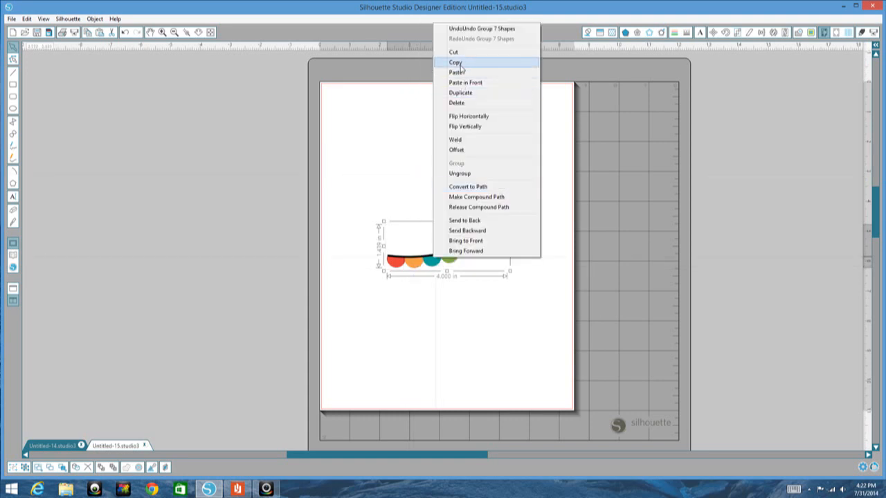
click(450, 62)
click(69, 448)
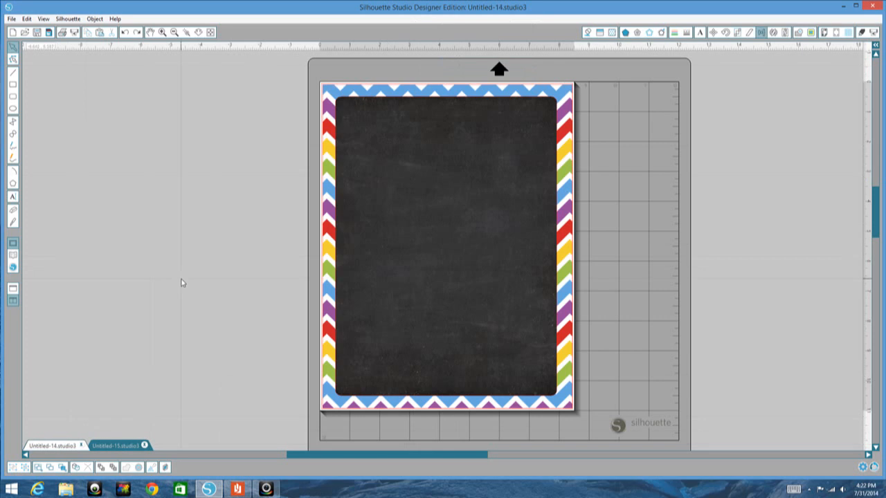
right_click(182, 281)
click(201, 298)
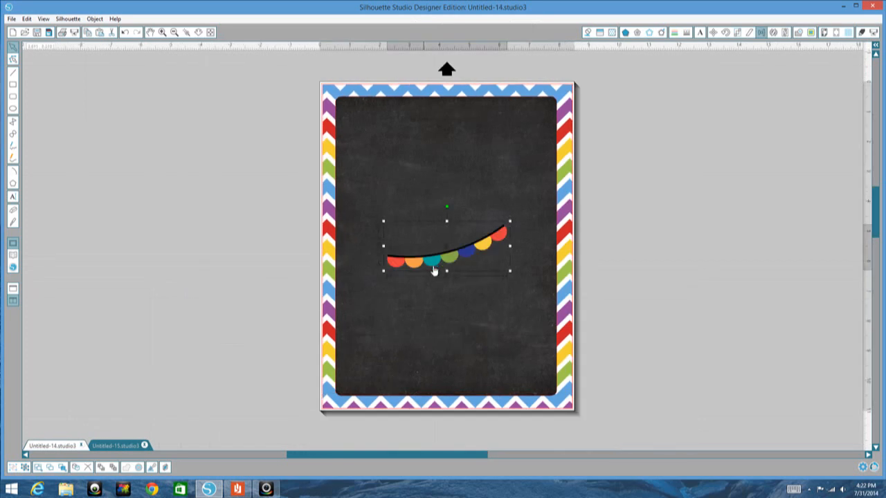
Step: Move the bunting off the page into the empty area to its left, ungroup it and deselect it
drag(435, 263, 188, 203)
right_click(191, 199)
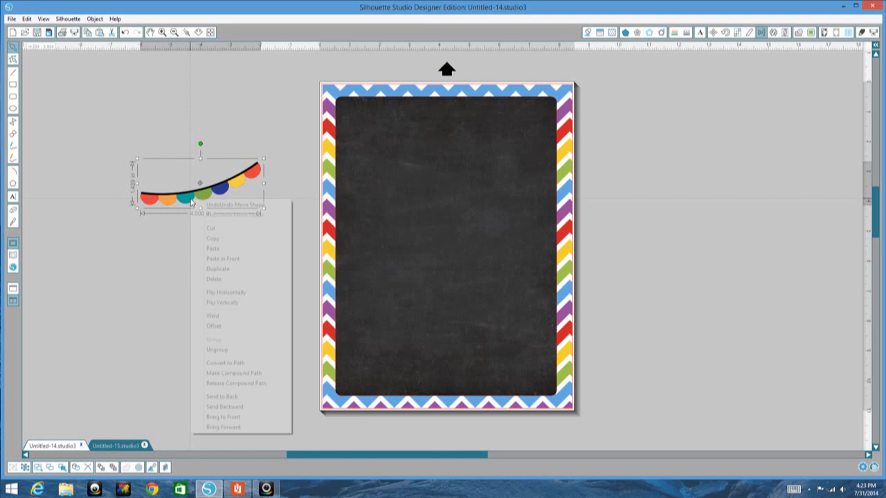
click(237, 349)
click(243, 237)
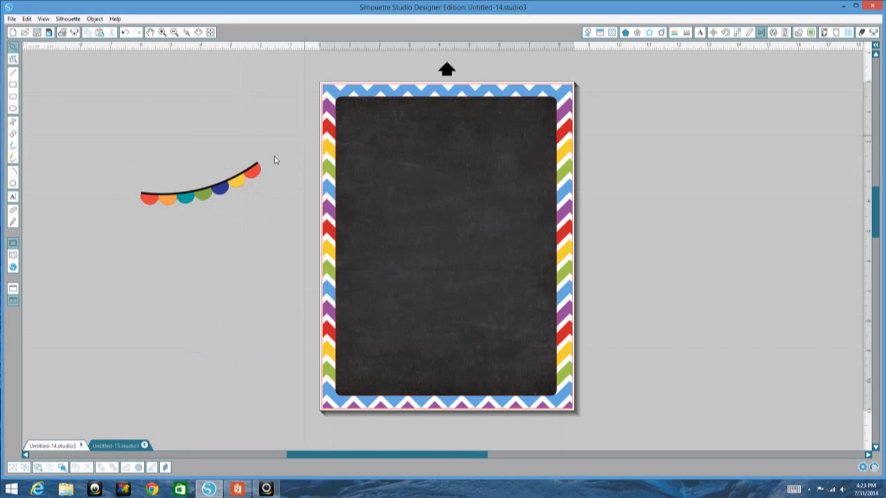
Step: Ungroup the remaining nested group of bunting pieces beside the page
click(254, 178)
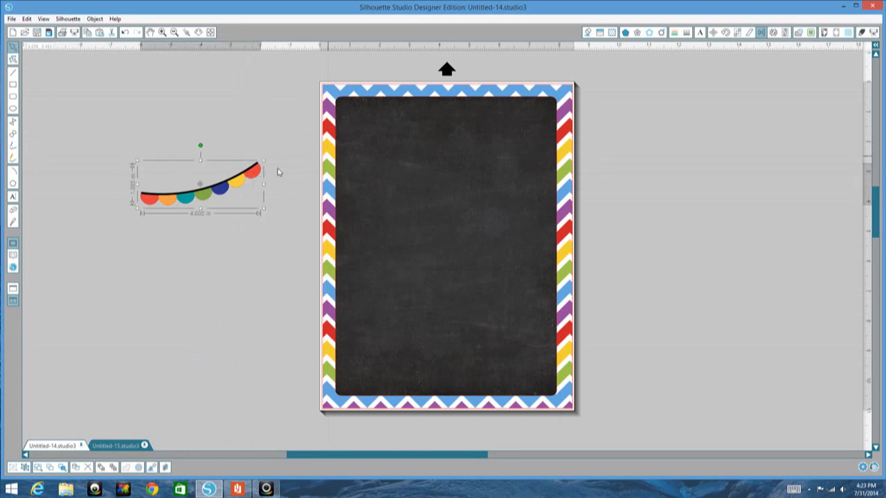
right_click(257, 170)
click(281, 319)
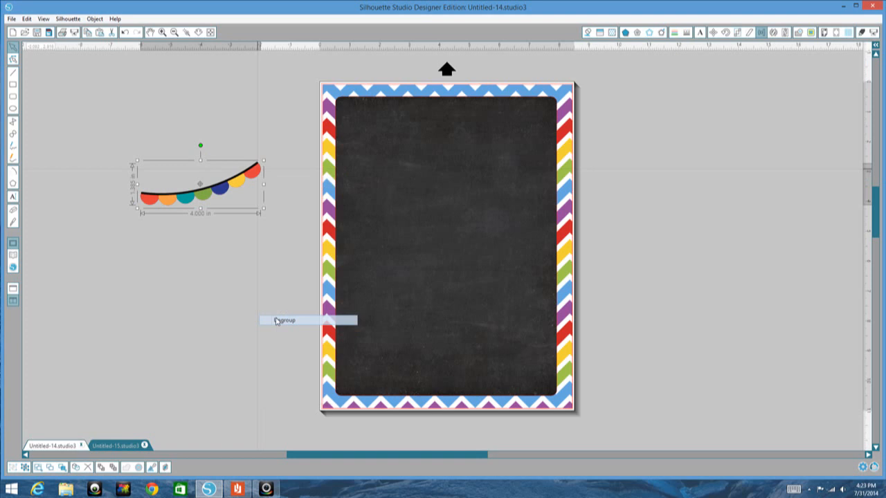
click(258, 208)
right_click(255, 171)
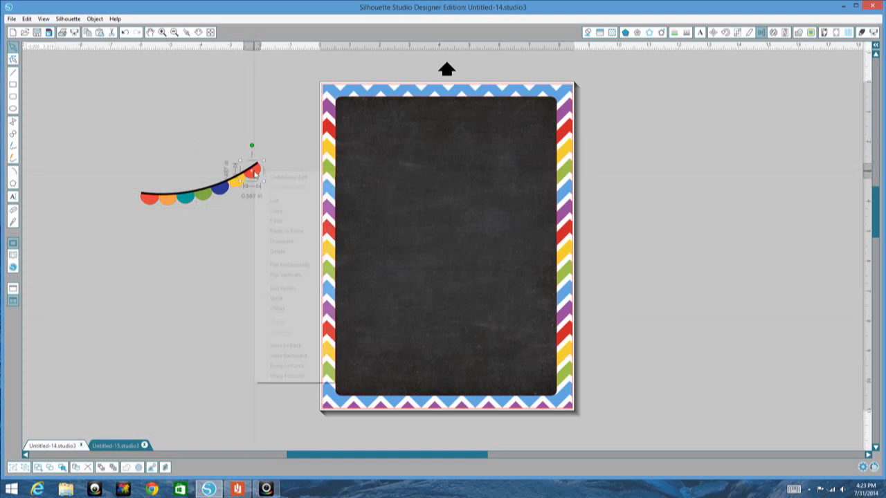
click(213, 242)
click(158, 227)
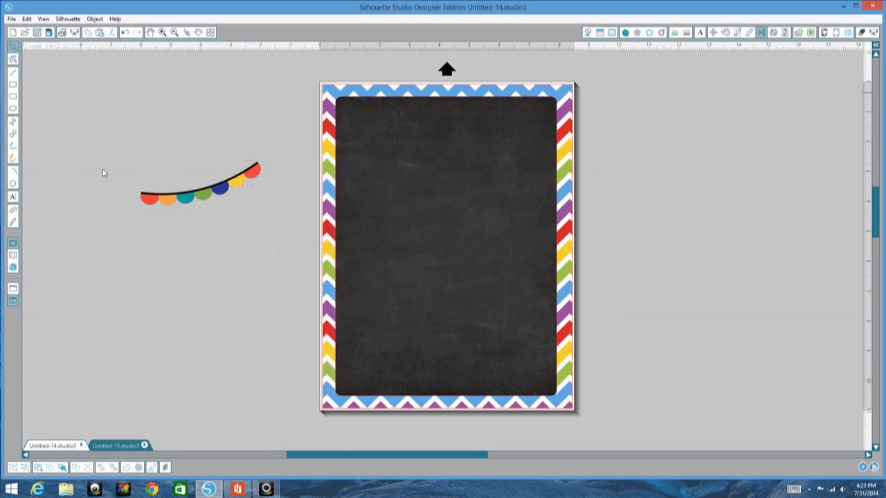
drag(197, 244, 280, 262)
click(124, 178)
Step: Recolor the rightmost bunting pennant purple and the yellow one beside it red, sampling both colors from the chevron border
click(252, 171)
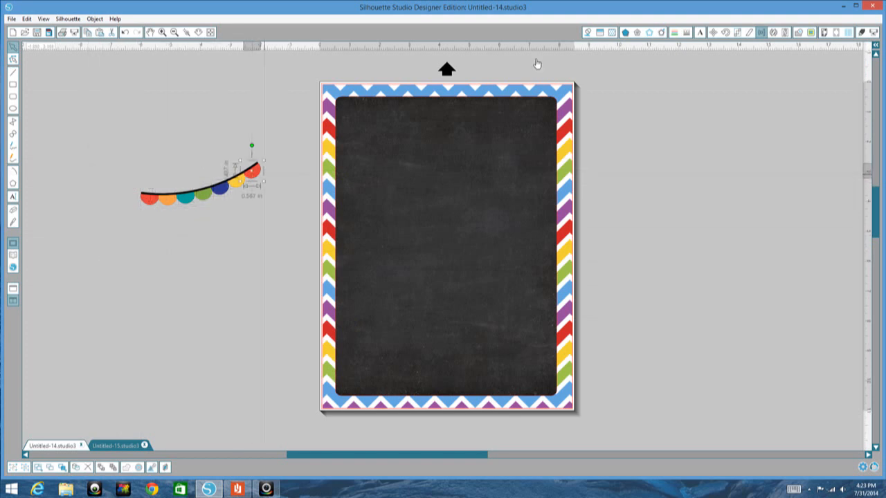
click(588, 31)
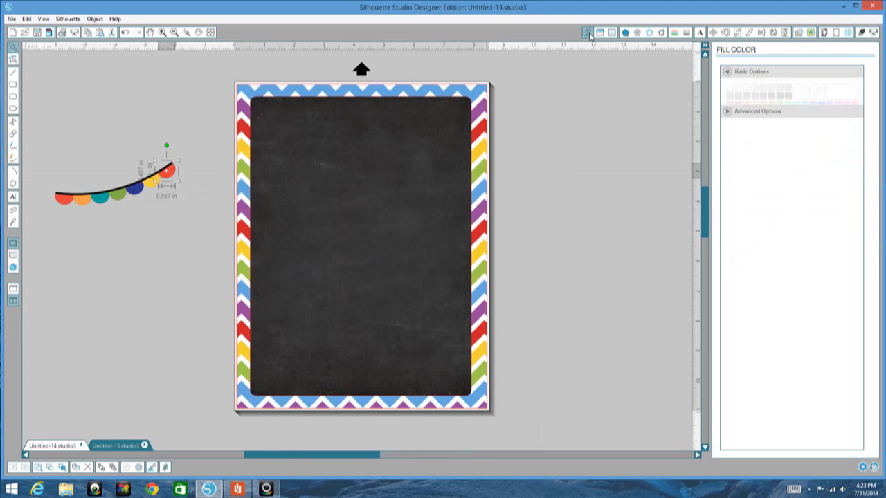
click(817, 92)
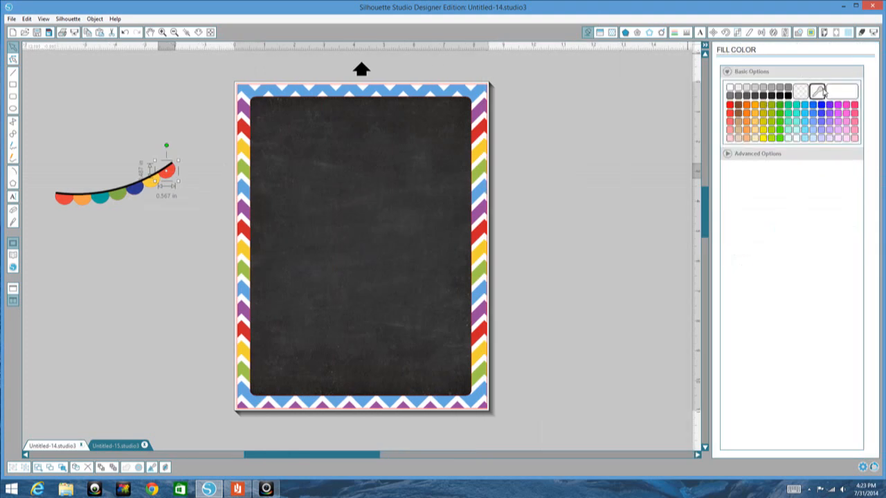
click(483, 108)
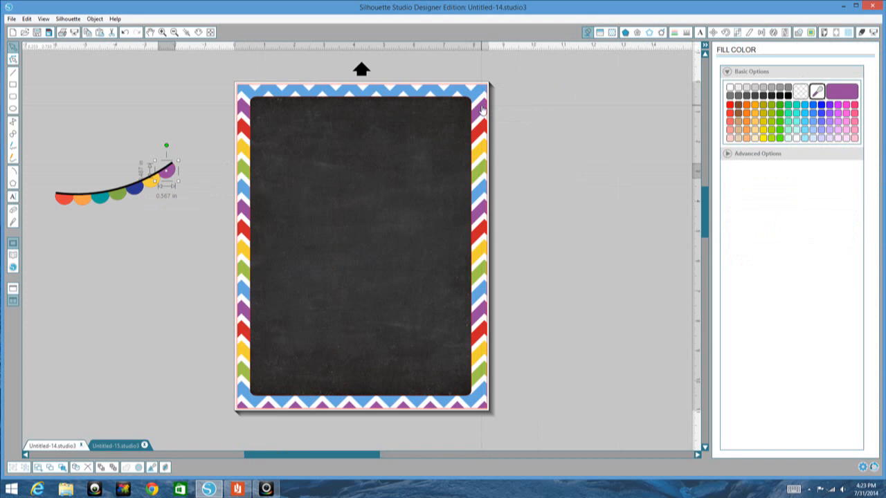
click(149, 185)
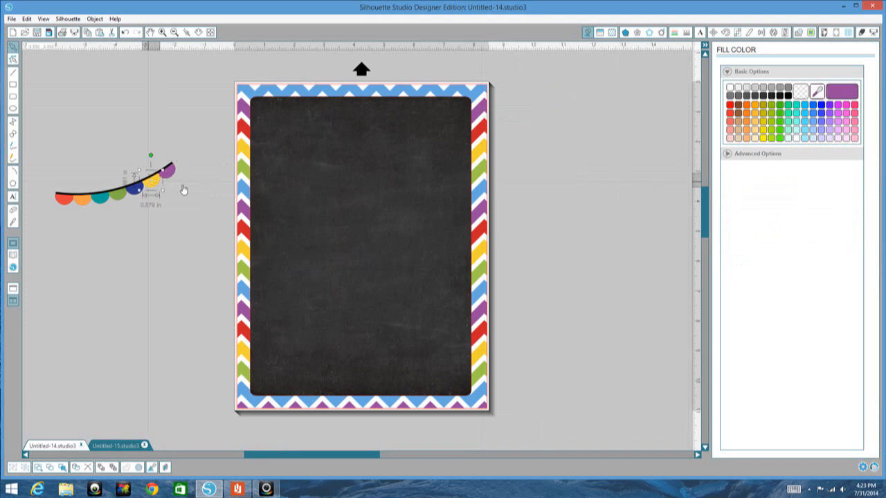
click(817, 91)
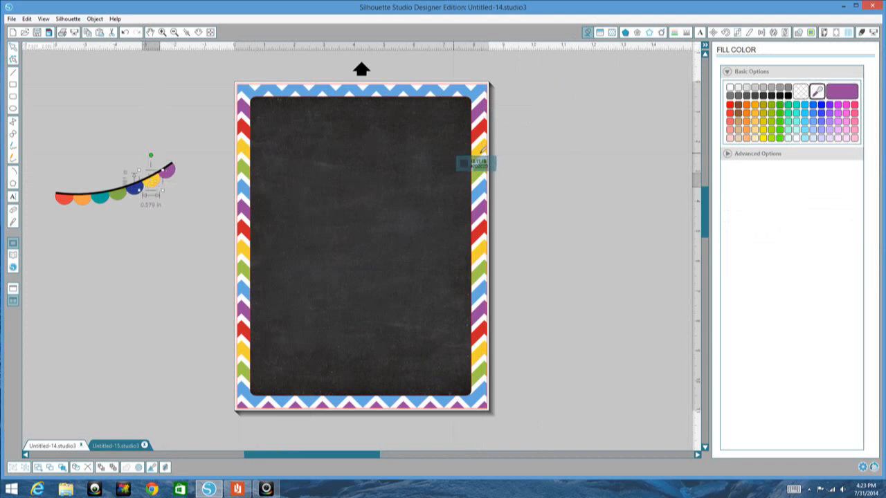
click(483, 131)
Step: Recolor the navy pennant light blue and refill the green pennant with the border's green, sampling both colors from the chevrons
click(139, 189)
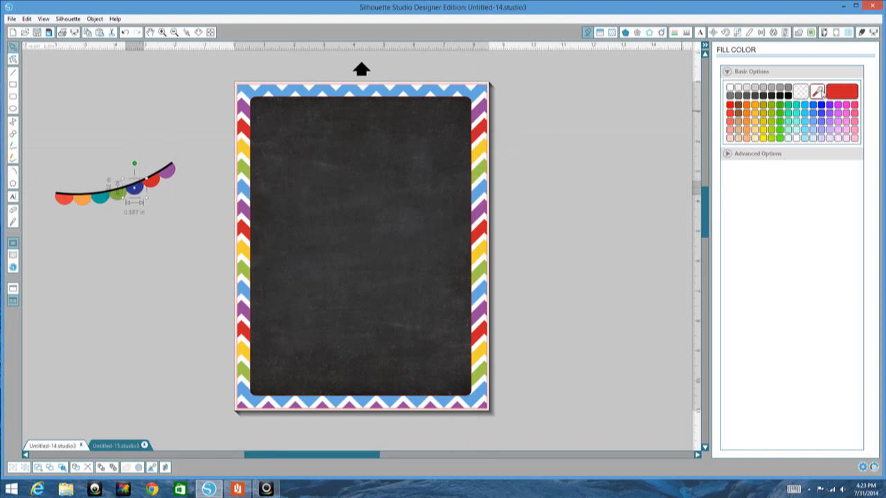
click(817, 92)
click(484, 87)
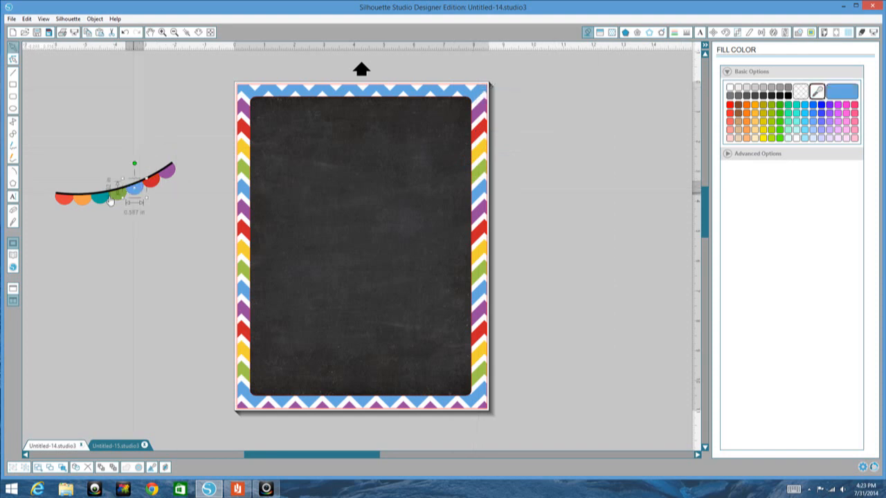
click(118, 196)
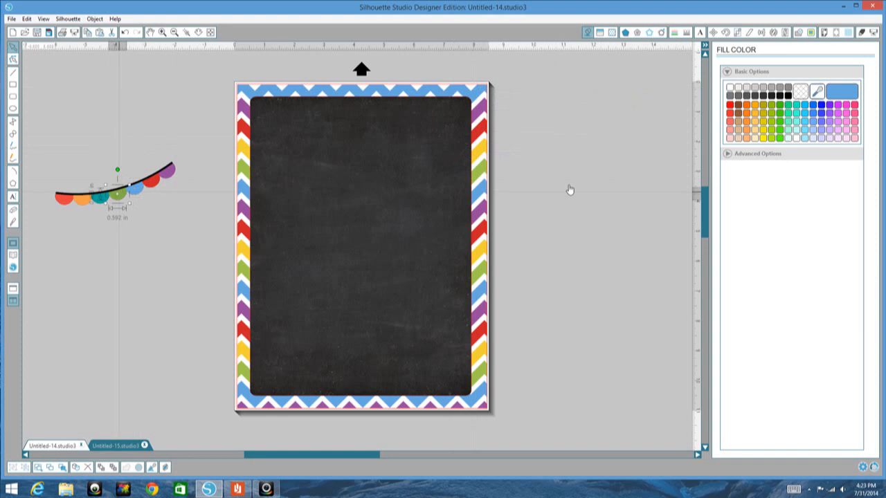
click(816, 94)
click(479, 169)
Step: Recolor the teal pennant yellow, sampling the color from the chevron border
click(100, 202)
click(816, 92)
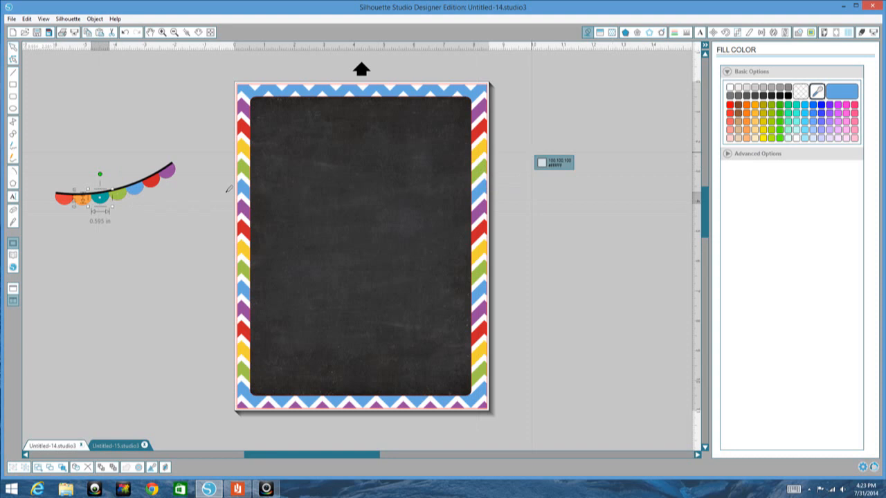
click(243, 255)
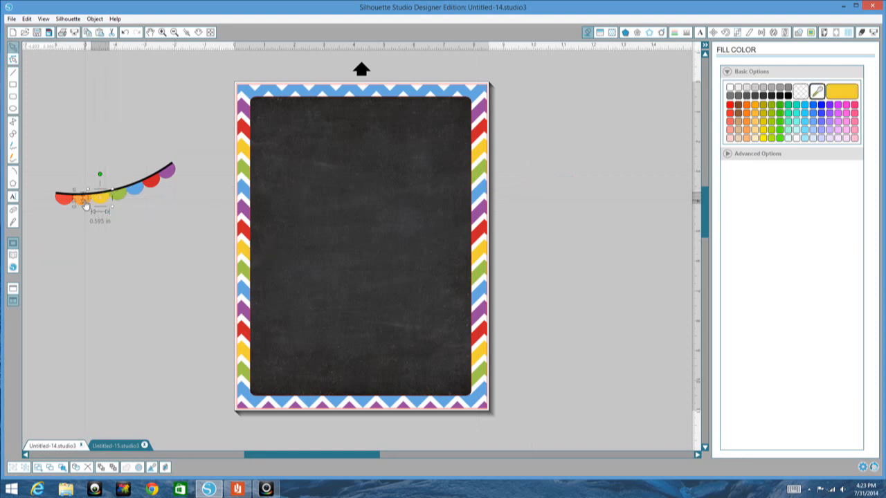
Step: Recolor the orange pennant, trying purple and red before settling on purple sampled from the chevron border
click(84, 205)
click(817, 92)
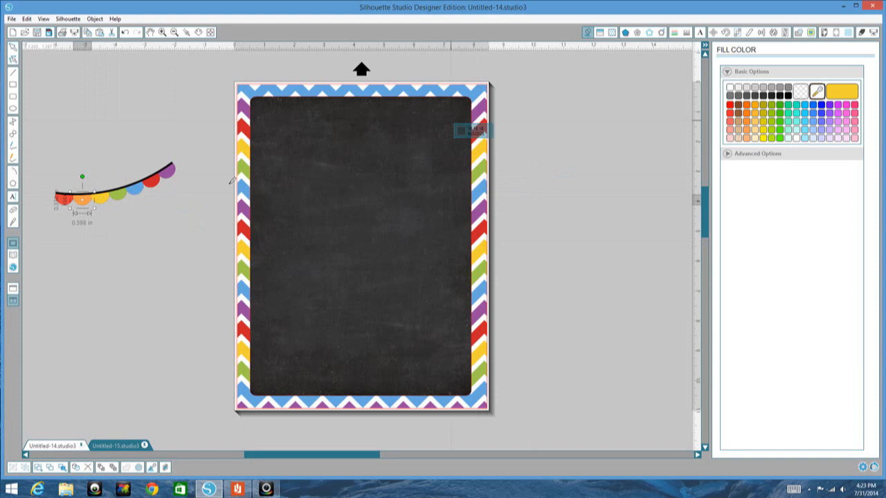
click(170, 171)
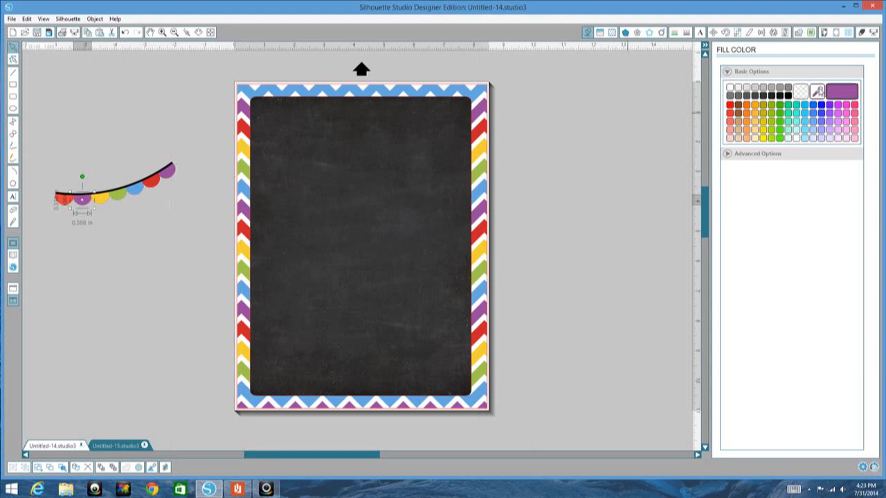
click(818, 92)
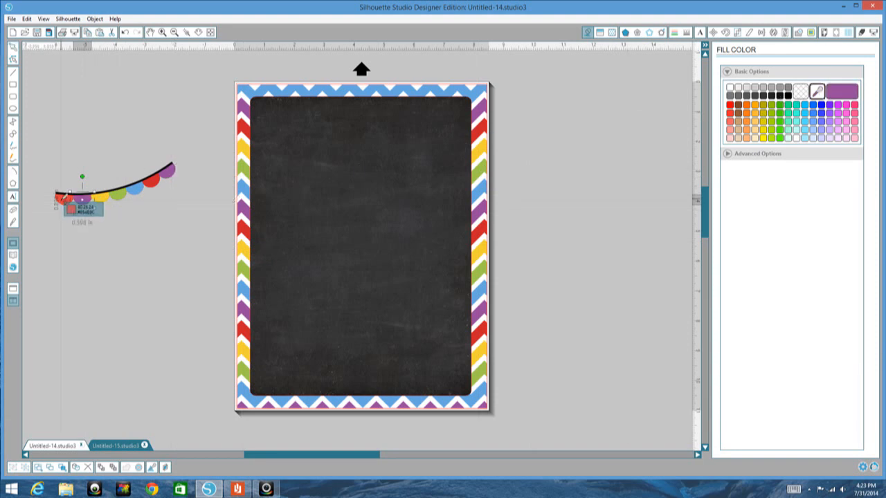
click(246, 132)
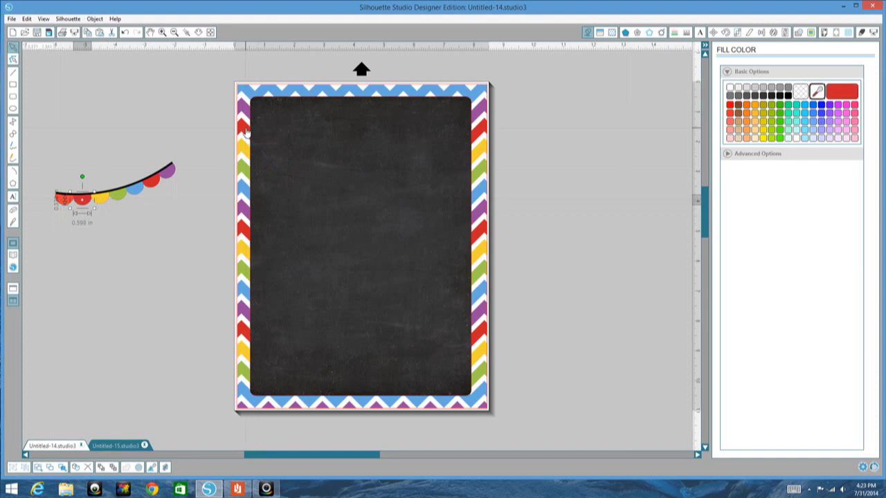
click(819, 95)
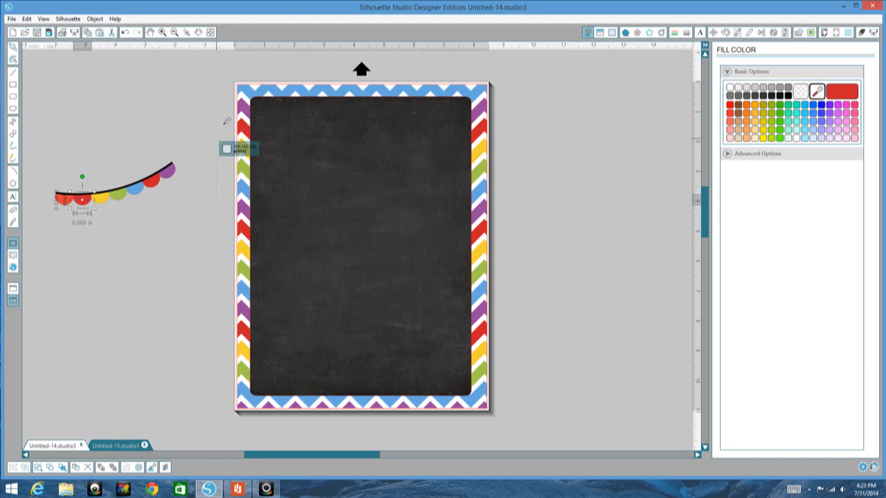
click(244, 109)
Step: Recolor the leftmost pennant with the red sampled from the chevron border and deselect it
click(64, 200)
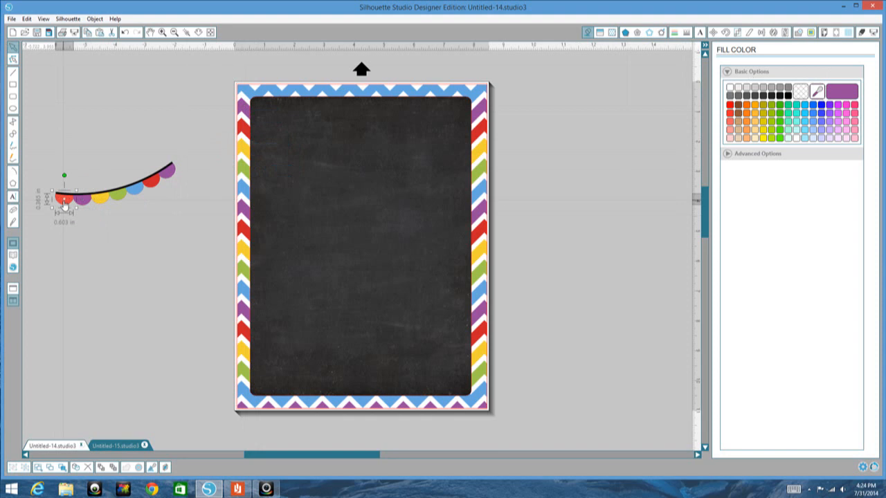
click(818, 92)
click(244, 134)
click(136, 264)
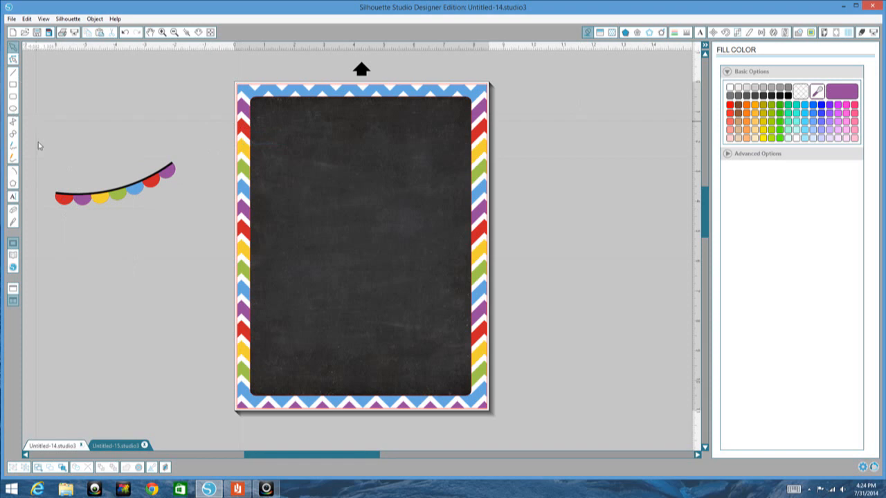
Step: Select all the recolored bunting pieces and group them
drag(102, 221, 190, 239)
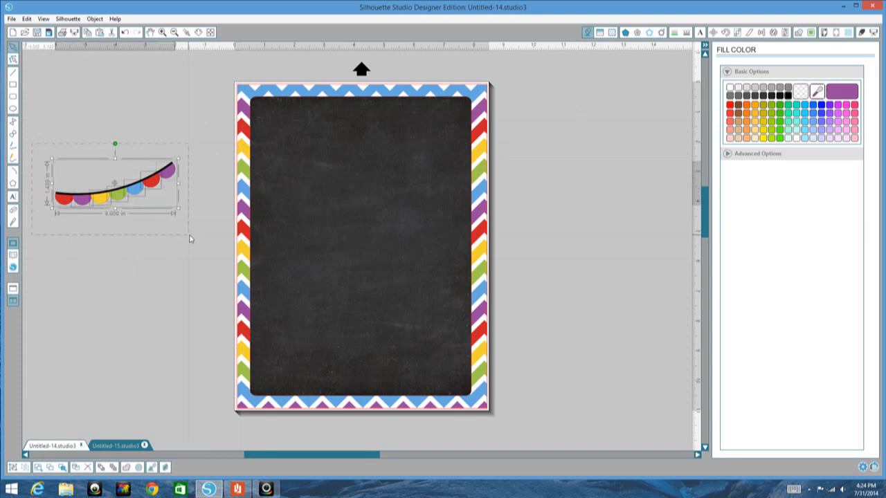
right_click(125, 195)
click(121, 245)
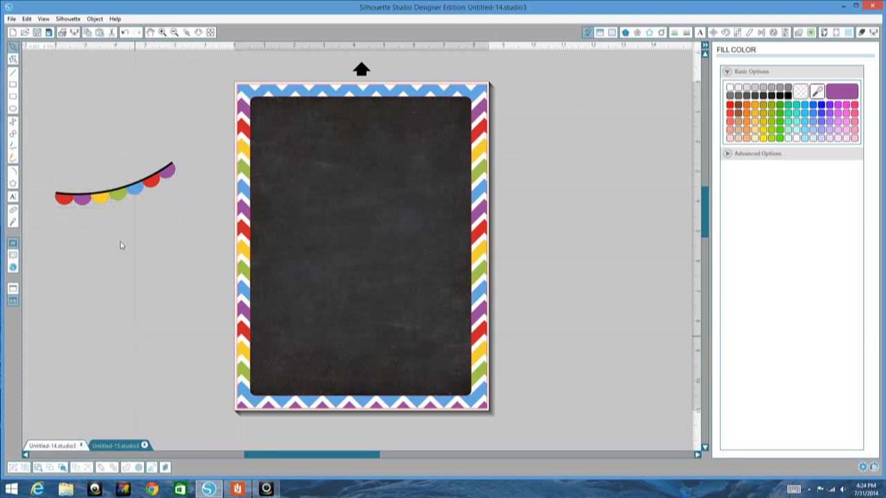
Step: Place the bunting across the page's upper-left corner, enlarged to about 2.09 in high and tilted counterclockwise
drag(116, 201, 296, 173)
click(297, 172)
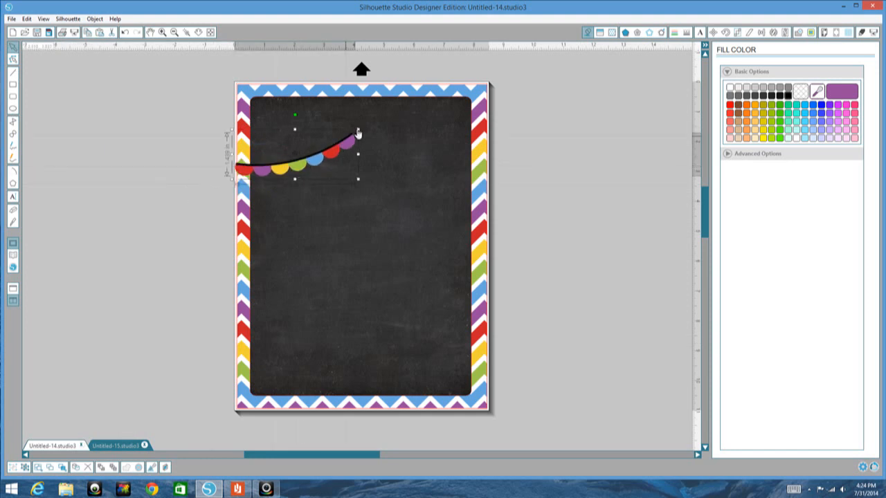
drag(391, 102, 405, 88)
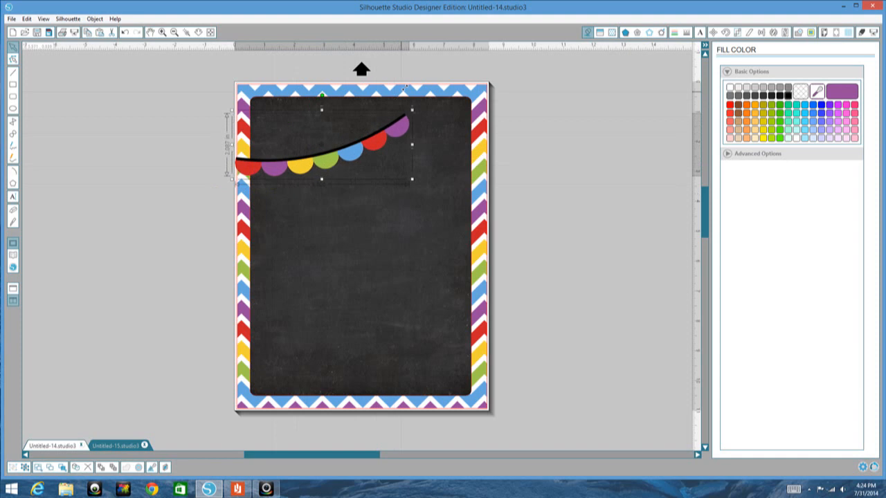
drag(322, 95, 309, 96)
drag(329, 164, 322, 152)
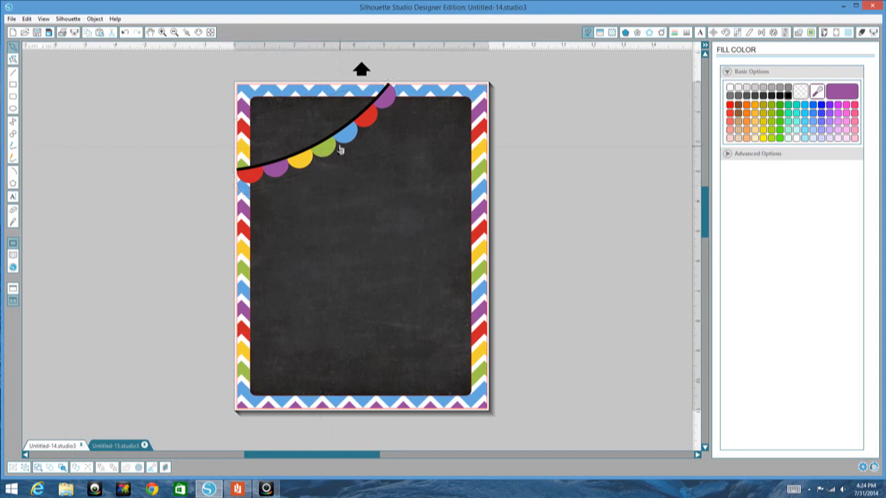
right_click(405, 165)
click(338, 265)
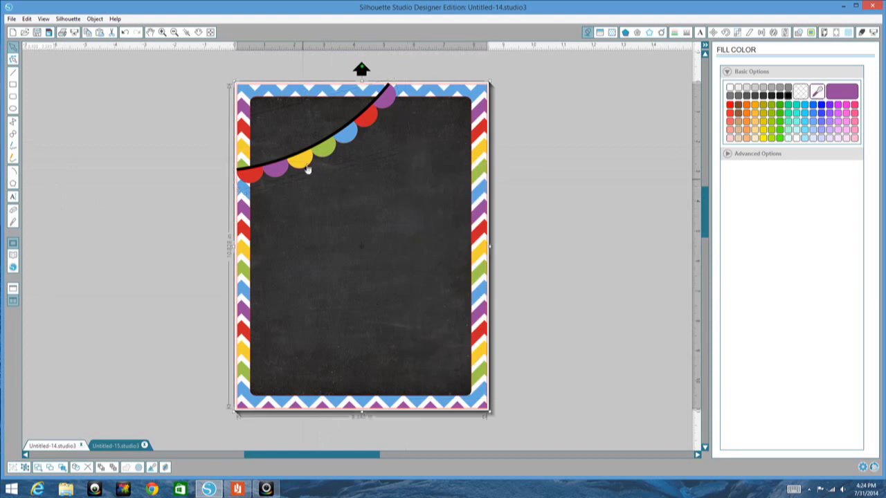
click(308, 168)
right_click(424, 219)
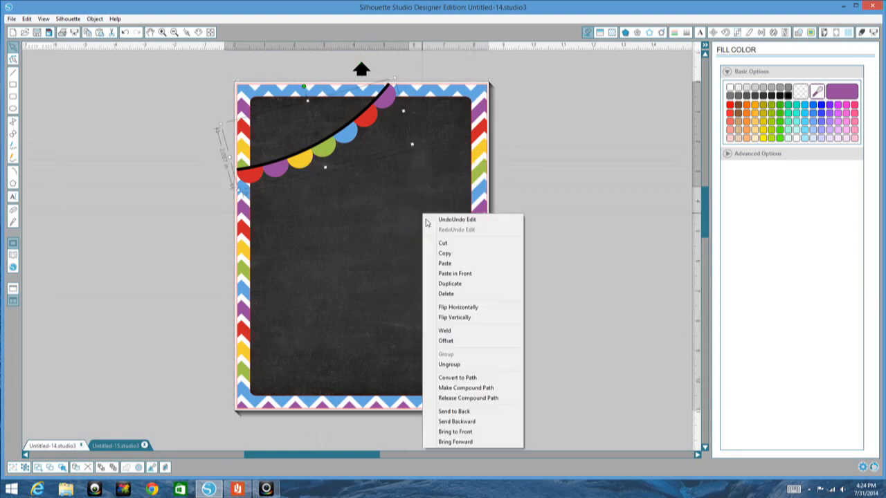
click(574, 198)
Step: Group the bunting, chevron border and chalkboard panel together and deselect them
key(ctrl+a)
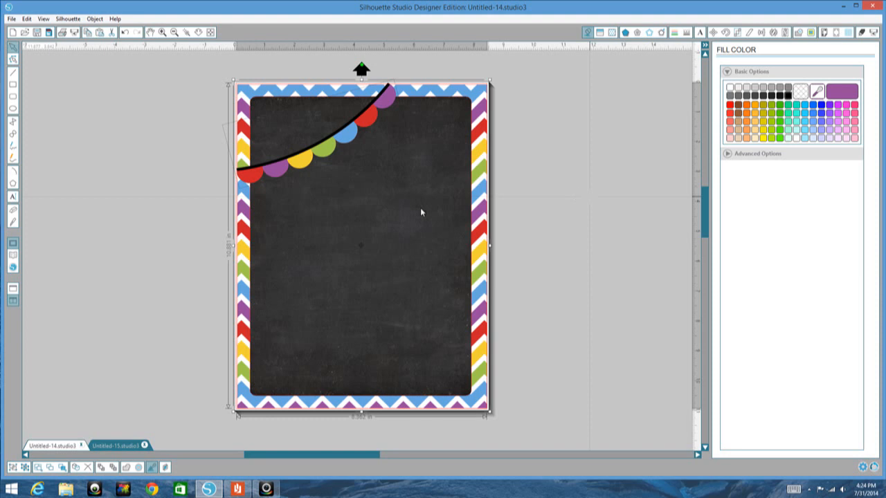
right_click(420, 207)
click(435, 349)
click(574, 291)
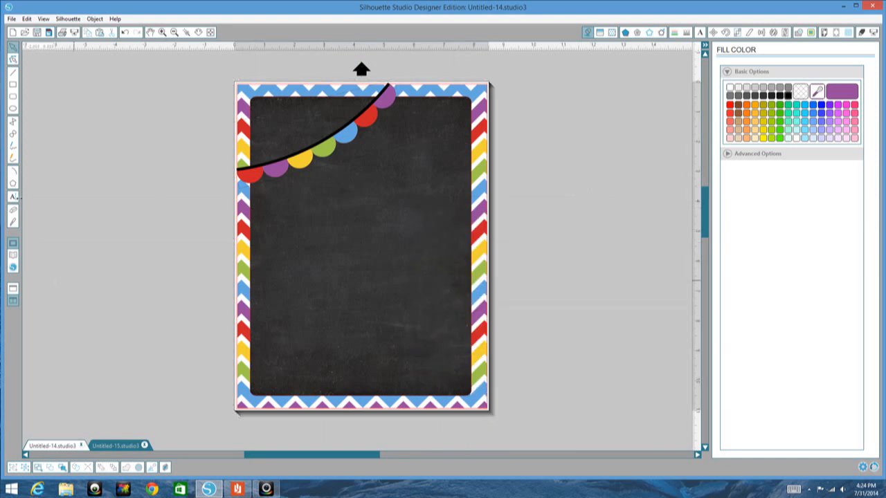
Step: Add "Lesson" and, below it, "Plans" as two separate text objects in the empty area left of the page
click(14, 198)
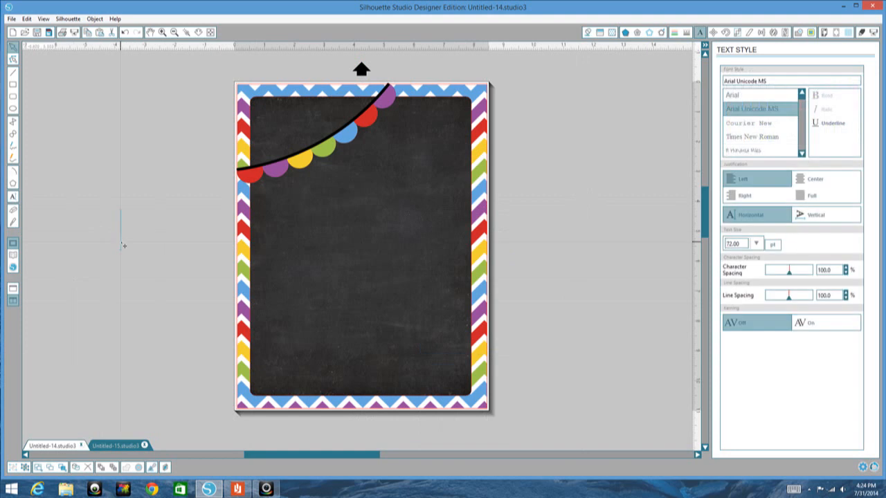
text(Lesson)
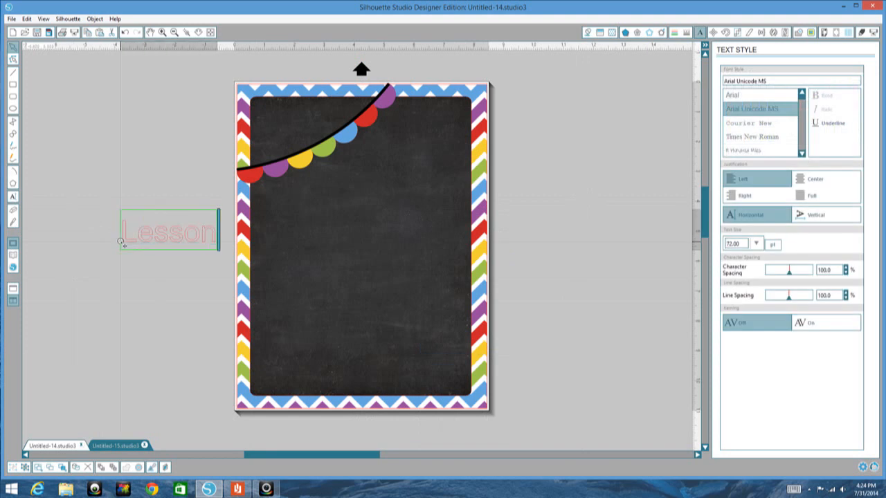
click(152, 301)
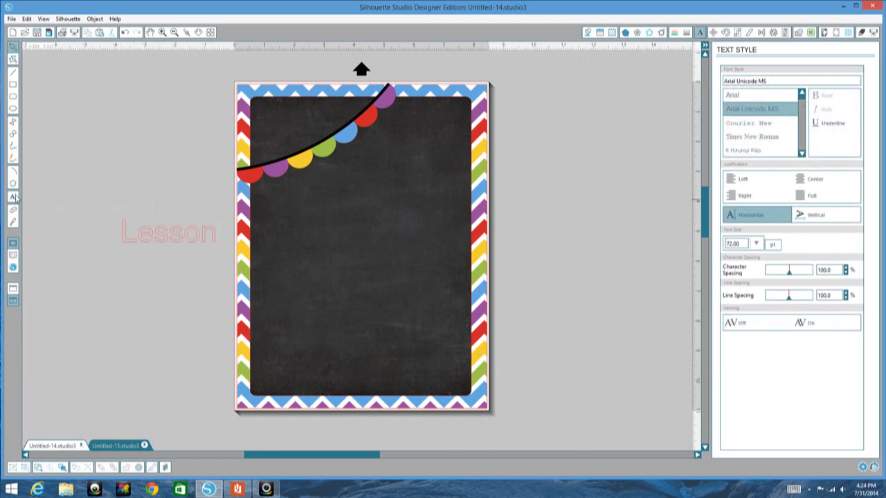
click(14, 198)
click(165, 283)
text(Pl)
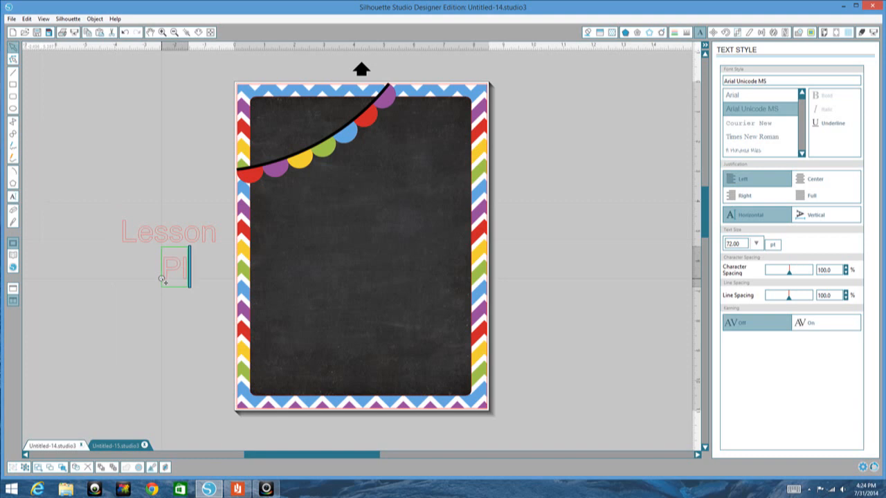
text(ans)
Step: Select both words, fill them with white and make their outlines transparent
click(180, 282)
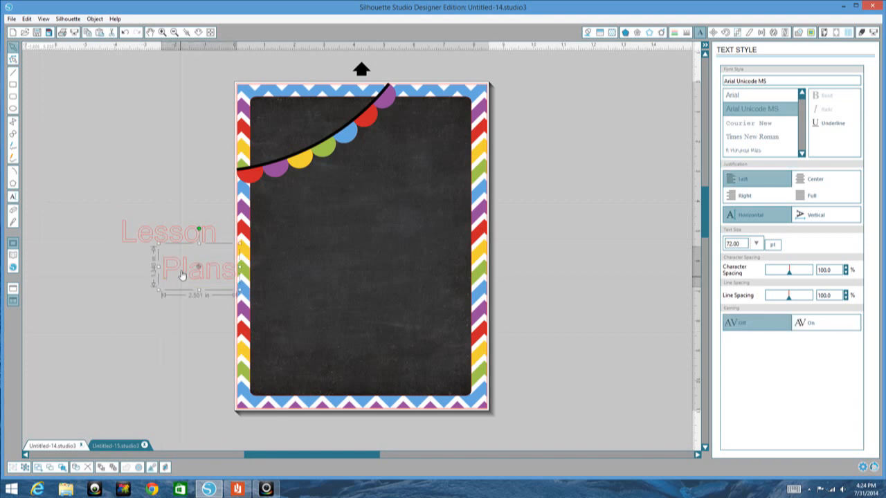
shift+click(178, 237)
click(588, 32)
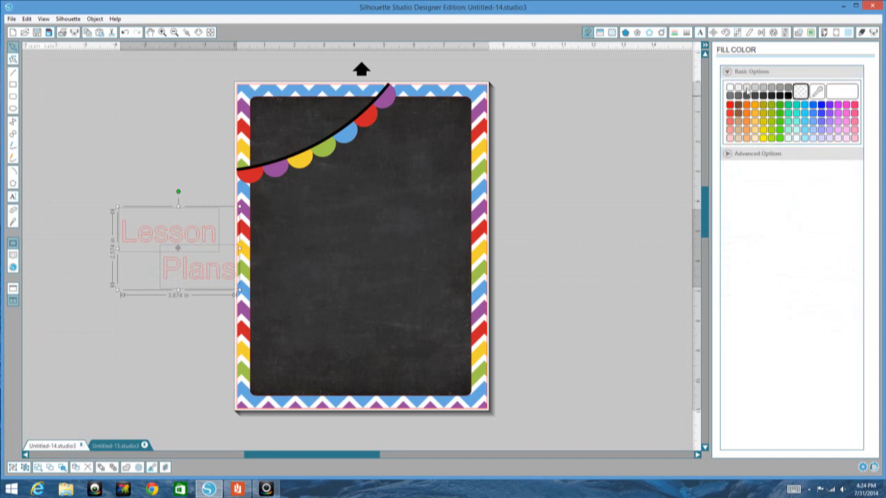
click(747, 90)
click(676, 33)
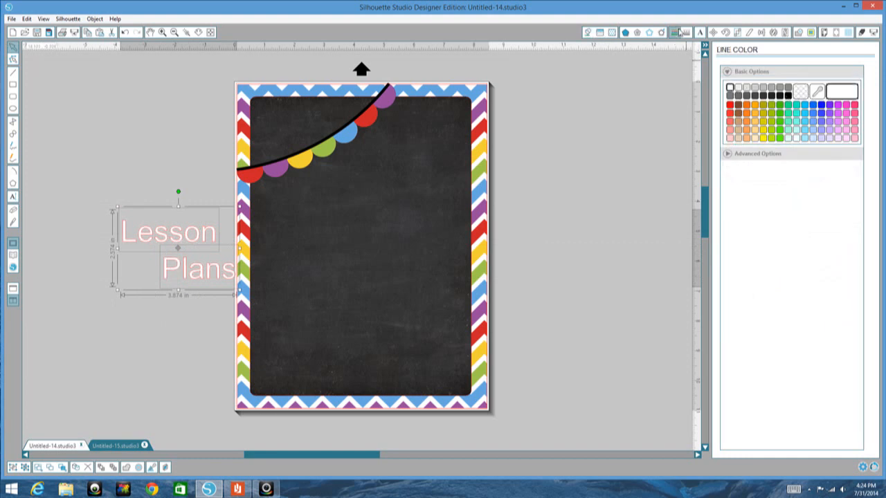
click(801, 95)
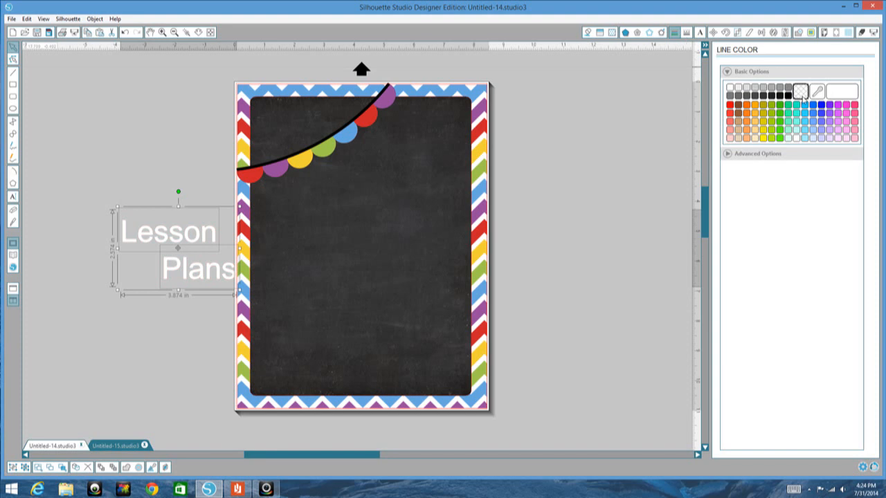
Step: Set the font of both words to Austie Bost Chunky Description
click(701, 33)
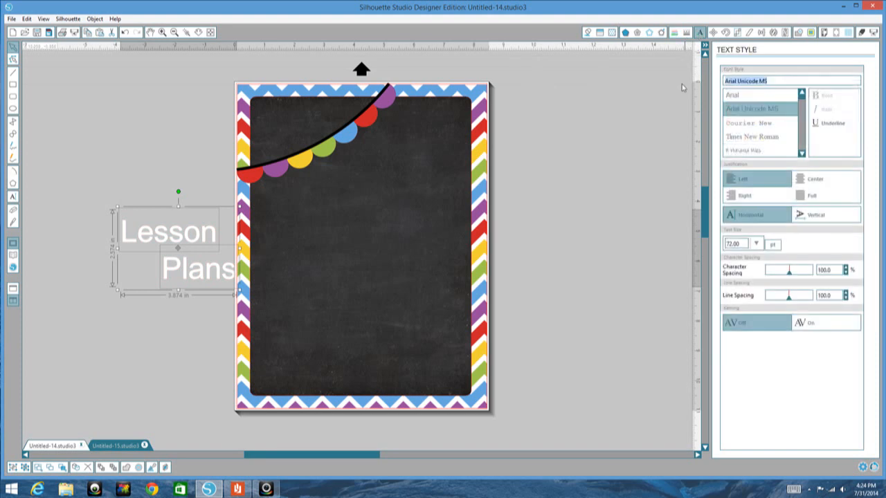
text(austie Bost Chunky Description)
key(Return)
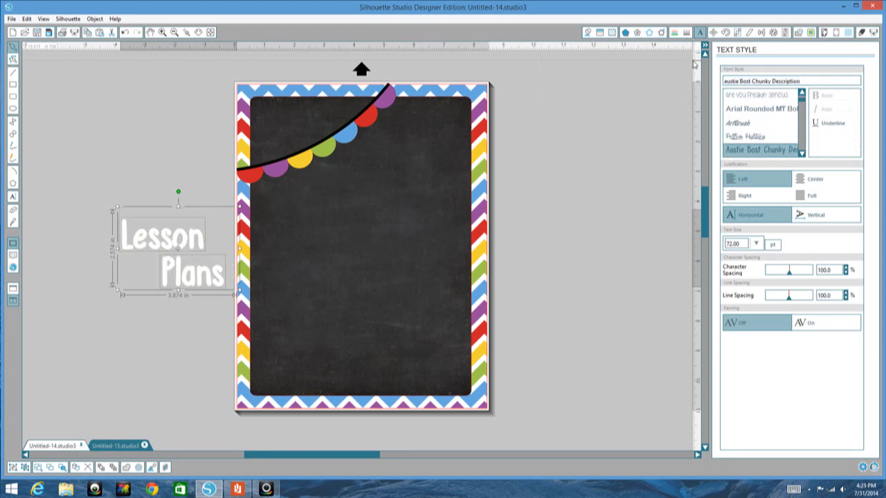
Step: Move the words onto the middle of the chalkboard, with "Plans" directly below "Lesson"
click(177, 310)
drag(199, 243, 397, 224)
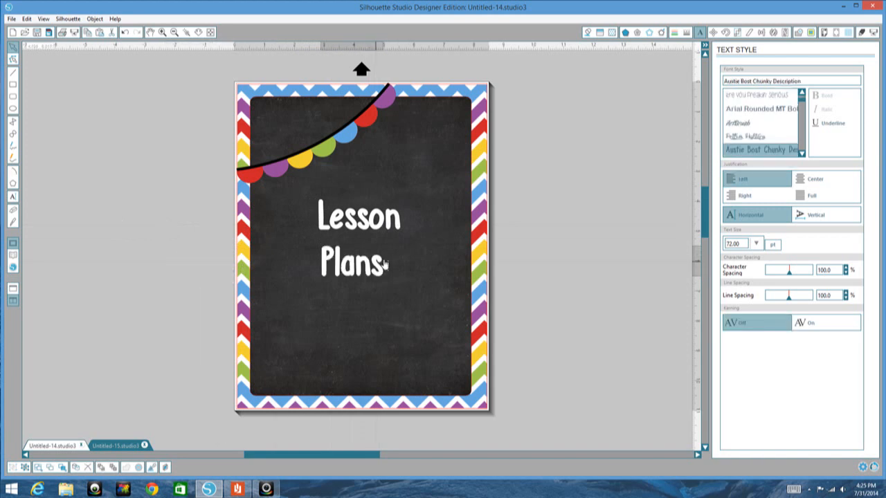
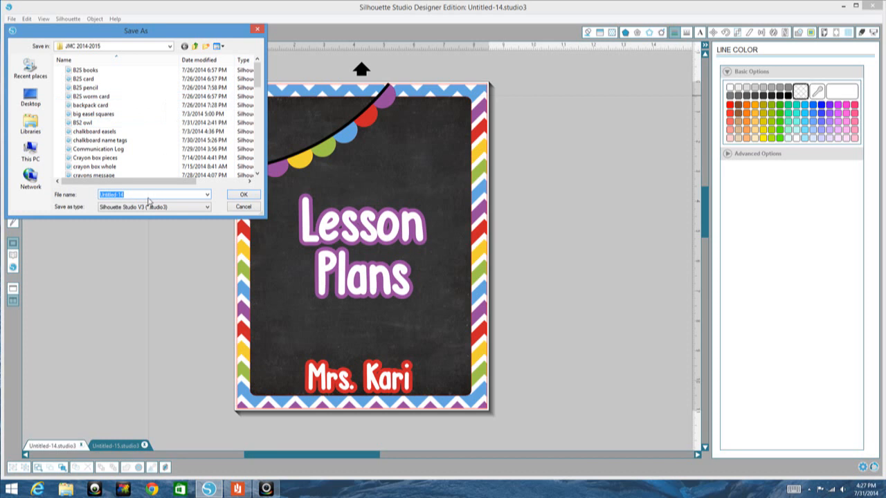
Step: Save the design in the JMC 2014-2015 folder as "Lesson Plan Cover Sample" in Silhouette Studio V3 format
text(Lesson)
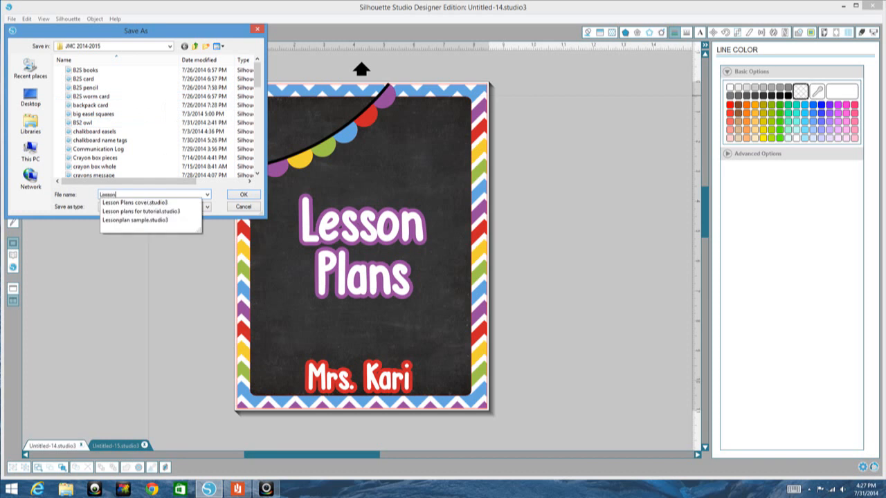
text( Pla)
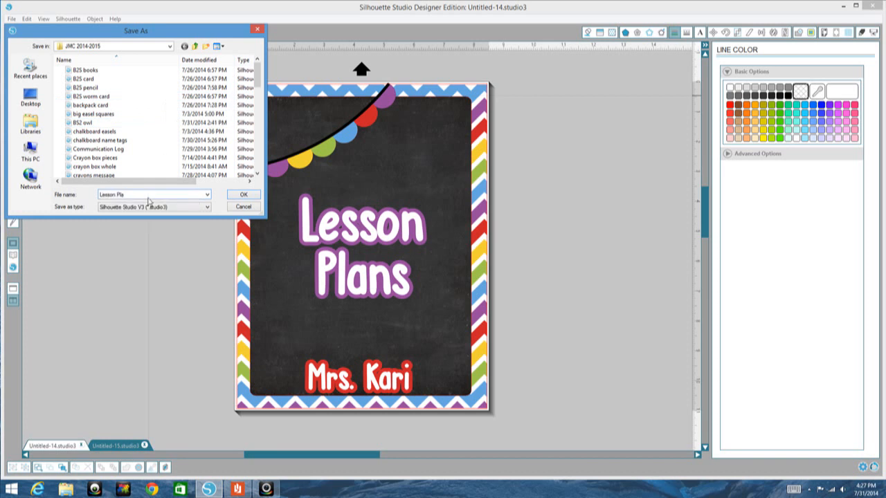
text(n Cover Sample)
key(Return)
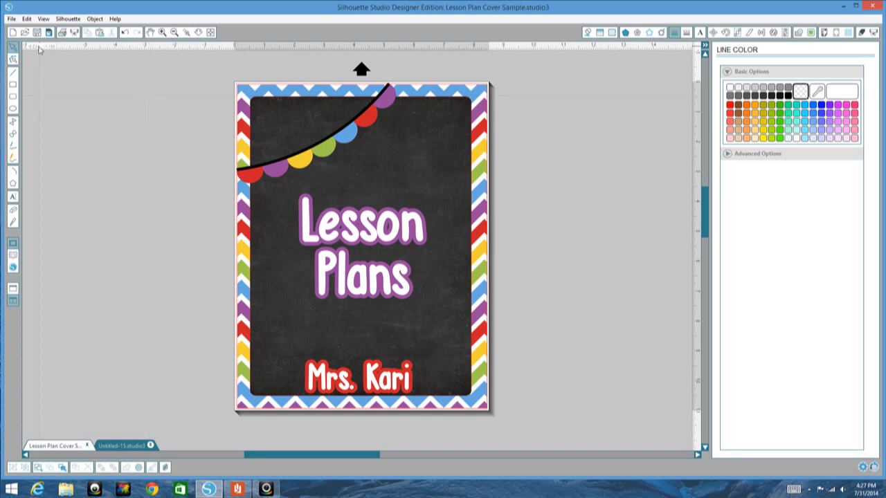
Step: Print the cover to a PDF named "Lessonplancoversample" with the doPDF 8 printer, and close the resulting PDF view
click(65, 33)
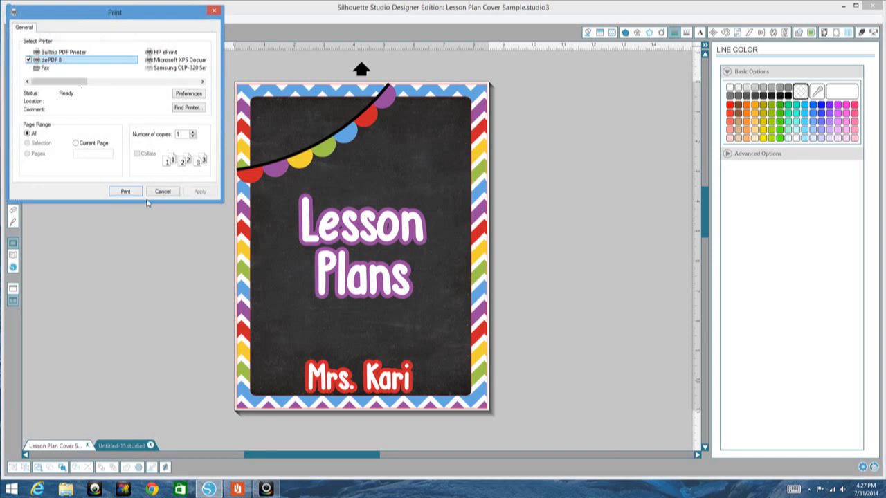
click(127, 192)
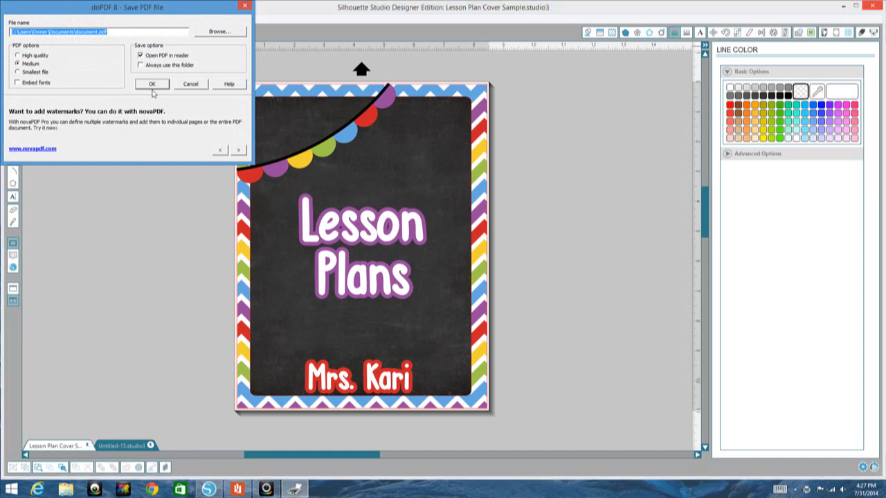
click(99, 32)
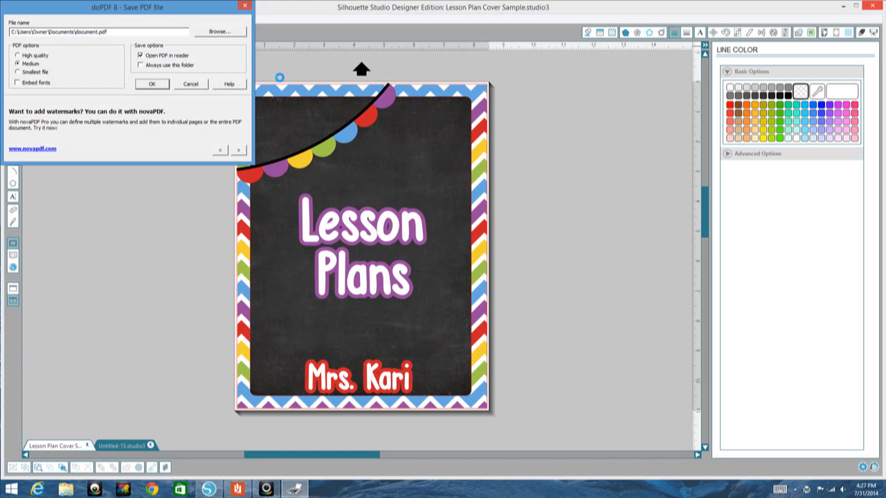
key(BackSpace)
key(BackSpace)
key(BackSpace)
key(BackSpace)
key(BackSpace)
key(BackSpace)
key(BackSpace)
key(BackSpace)
key(BackSpace)
text(Lessonplancoversamples)
key(BackSpace)
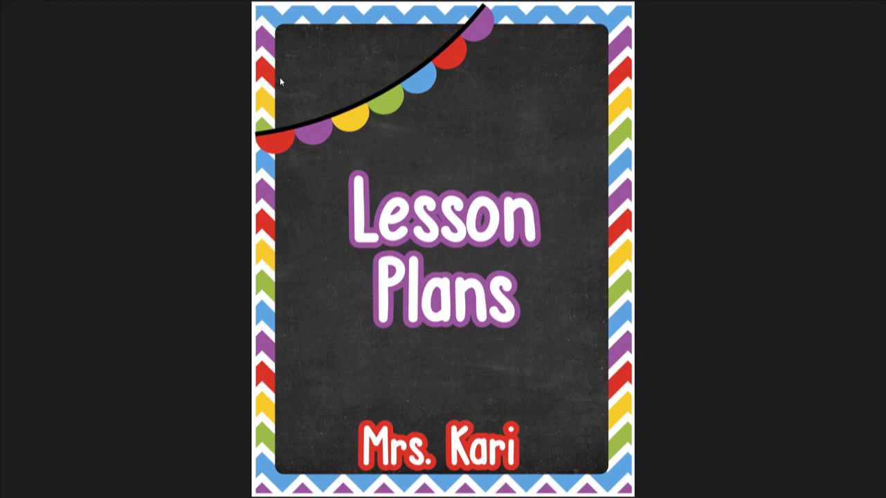
click(3, 15)
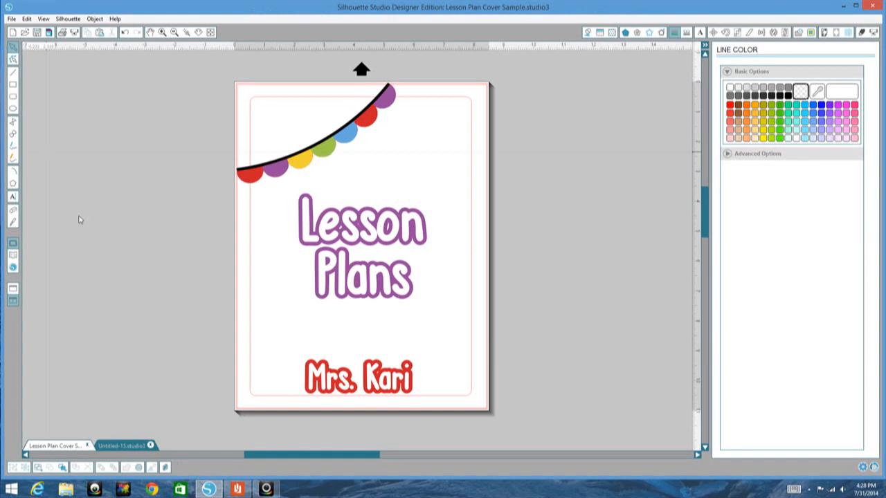
Step: Close the saved lesson plan cover and the untitled bunting document, discarding the unsaved changes
click(11, 19)
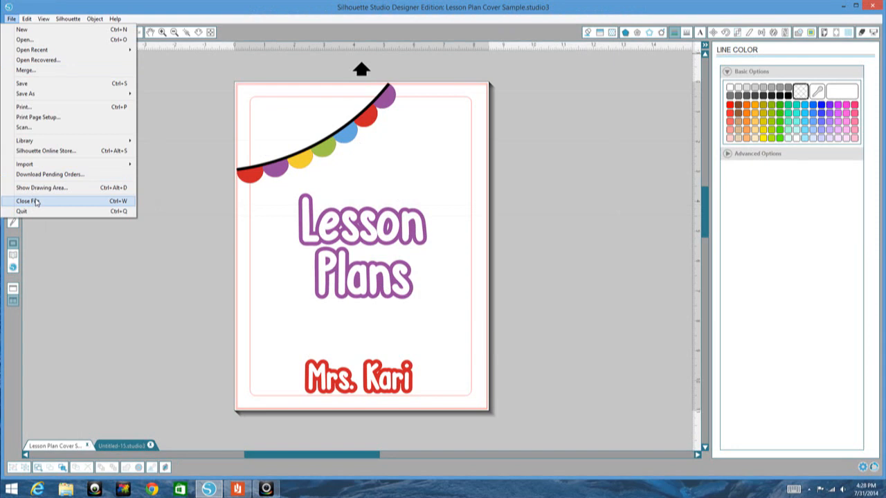
click(36, 201)
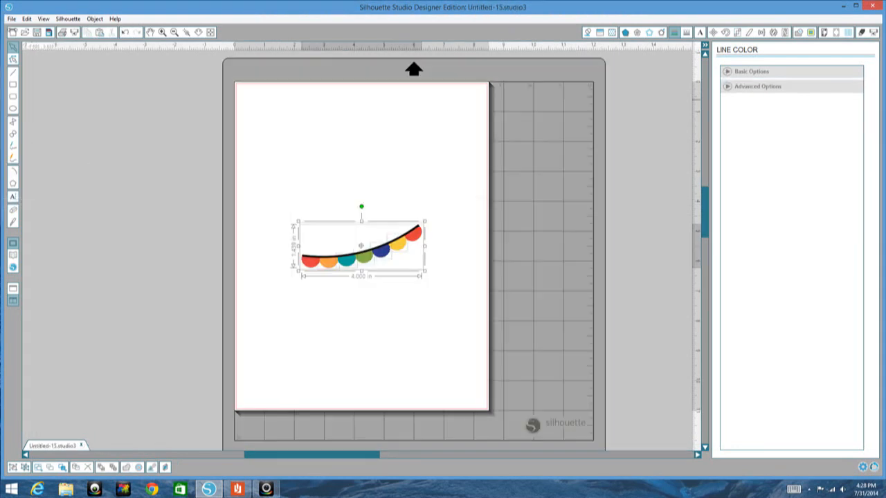
click(11, 19)
click(22, 202)
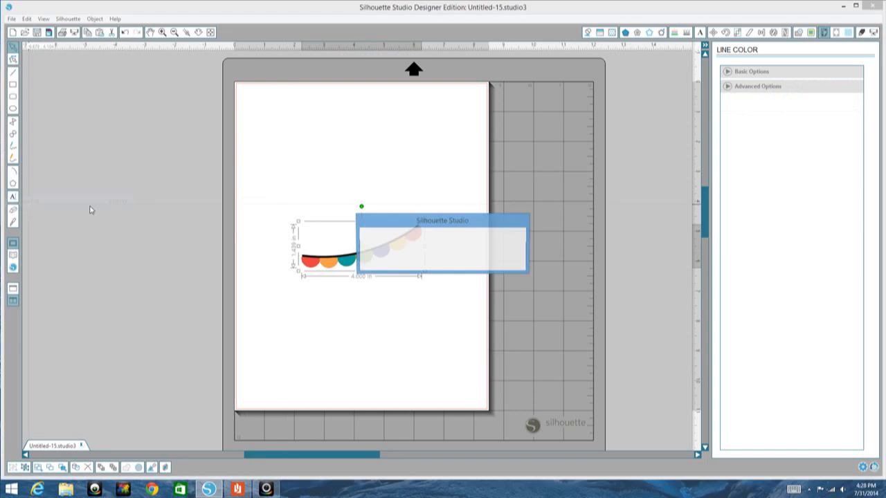
click(446, 260)
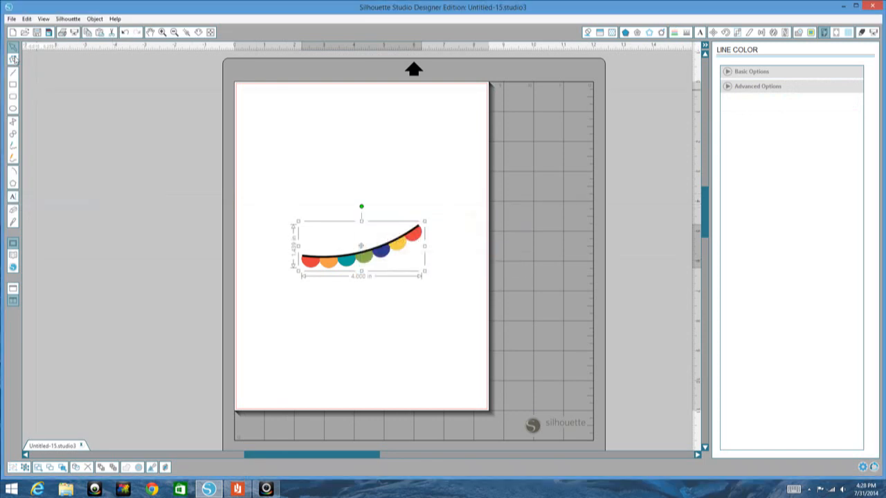
Step: Open the "Lesson Plan Cover Sample" file from the JMC 2014-2015 folder
click(25, 32)
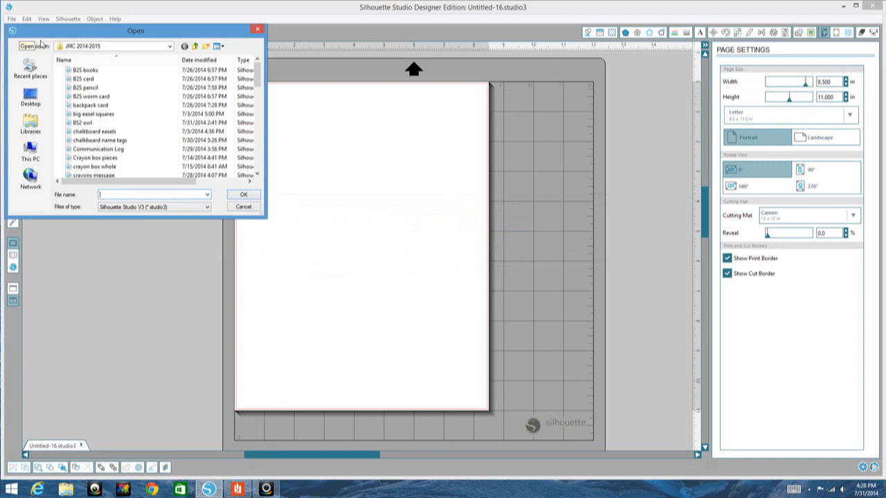
scroll(256, 83, down, 2)
drag(256, 83, 262, 114)
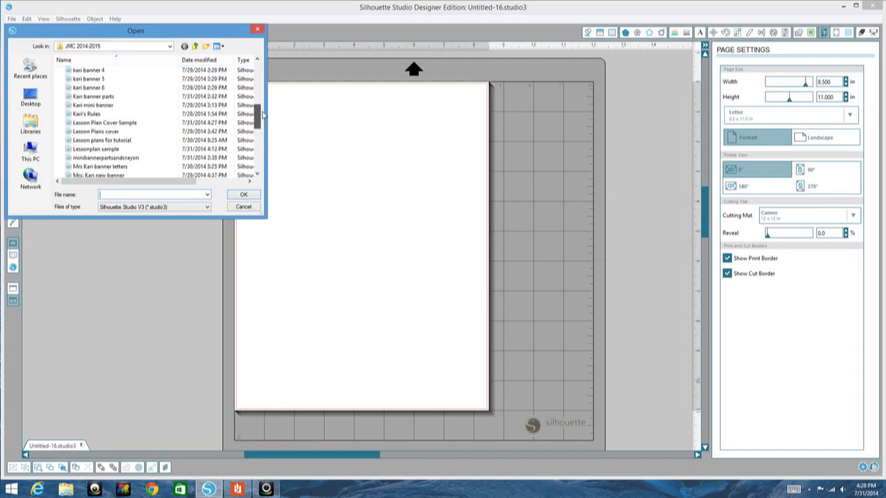
double_click(103, 122)
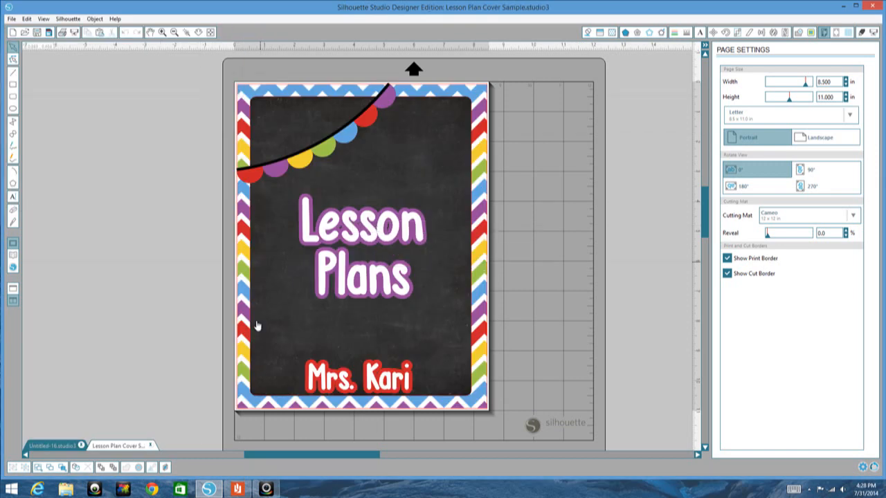
Step: Delete the purple offset shape behind the word "Lesson"
click(406, 233)
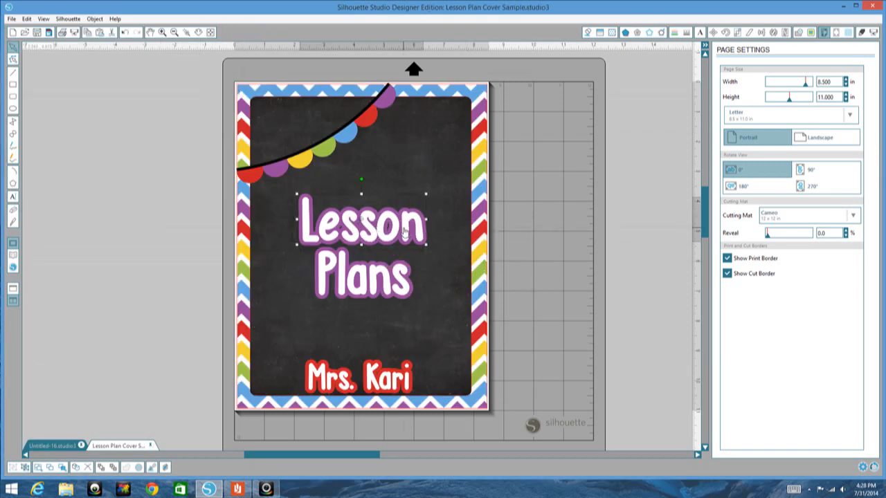
click(426, 232)
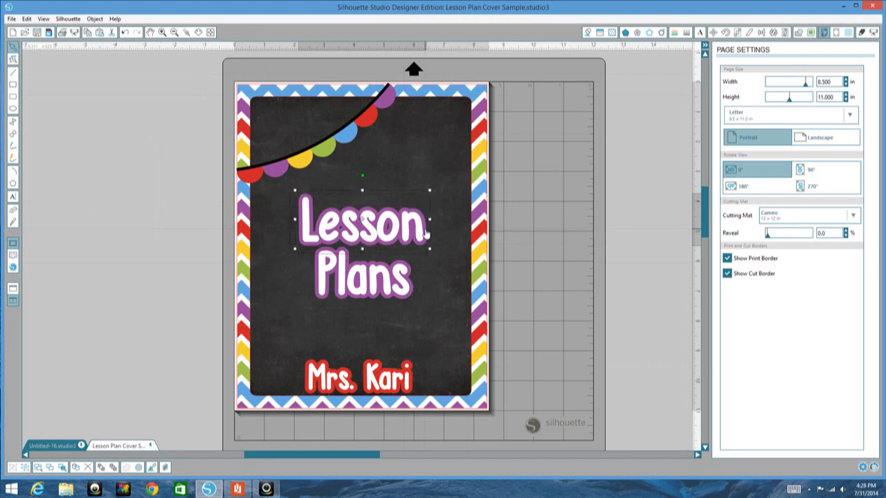
key(Delete)
Step: Replace the text "Lesson" with "Calendar" in the existing title text object
click(425, 235)
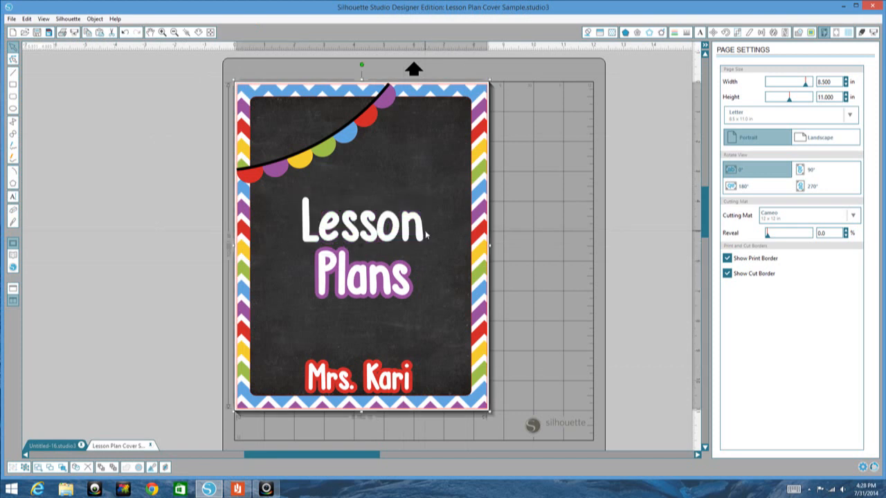
double_click(426, 235)
key(BackSpace)
key(BackSpace)
key(BackSpace)
key(BackSpace)
key(BackSpace)
key(BackSpace)
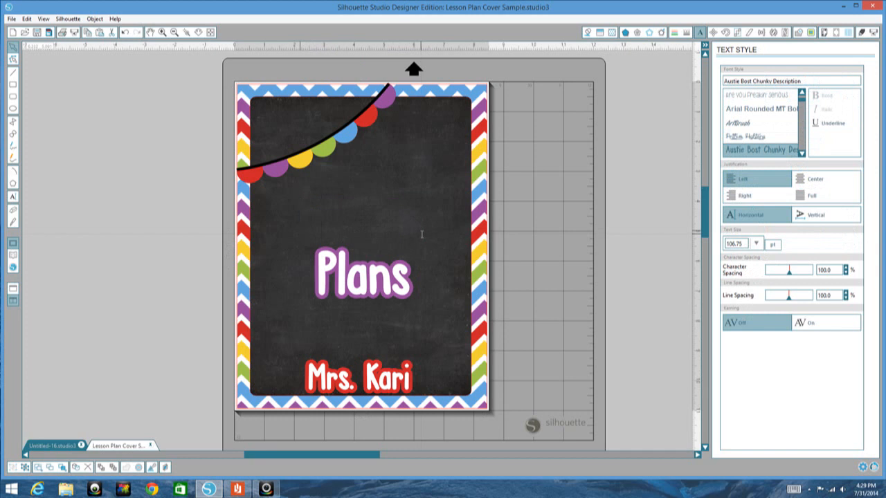
text(CAlendar)
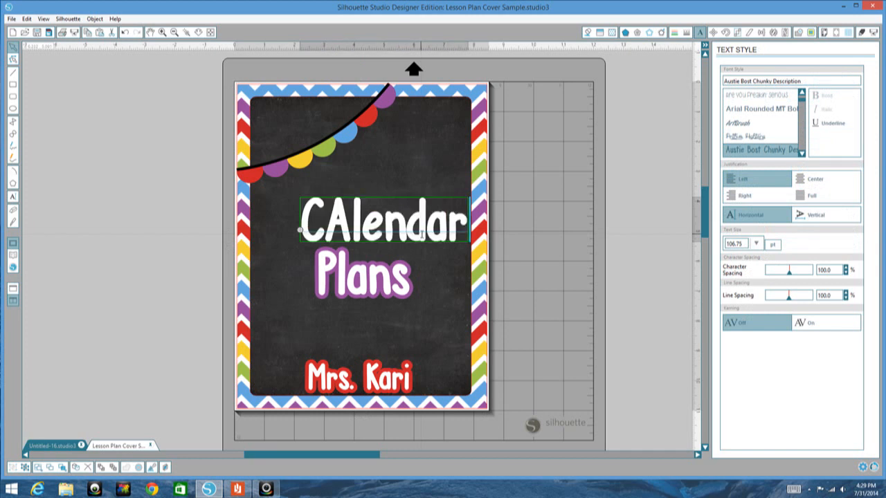
key(BackSpace)
key(BackSpace)
key(BackSpace)
key(BackSpace)
key(BackSpace)
key(BackSpace)
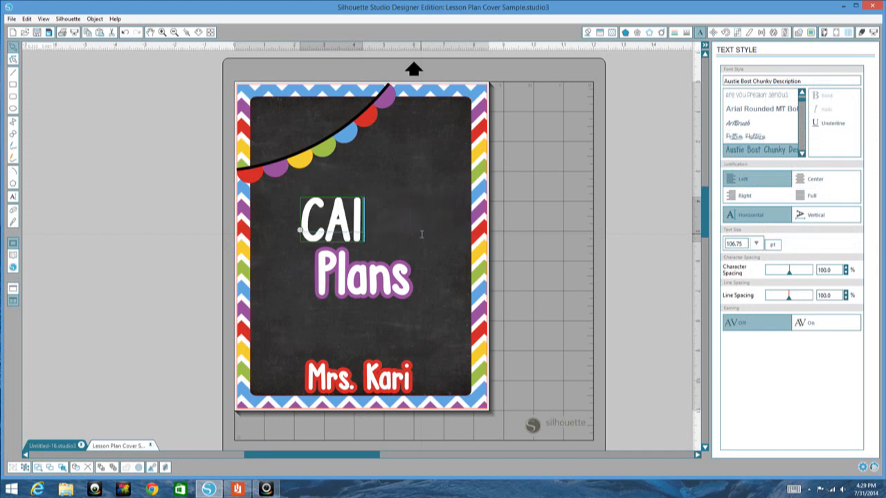
key(BackSpace)
text(a)
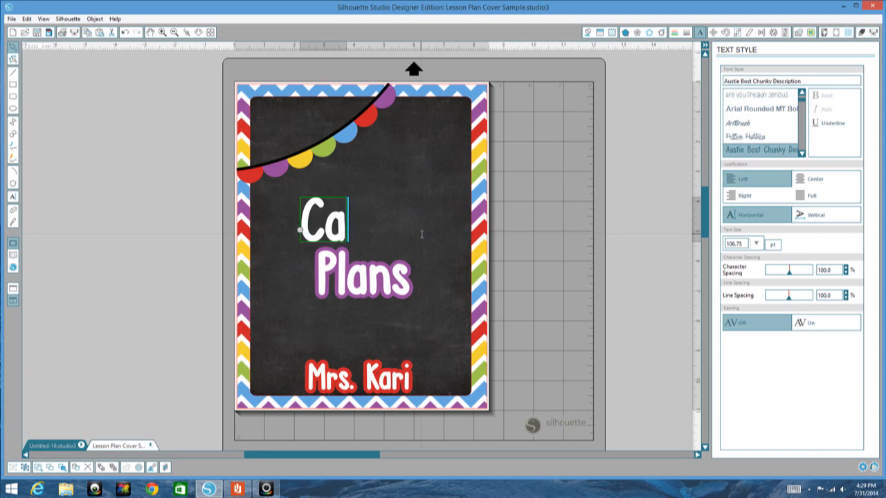
text(lend)
key(BackSpace)
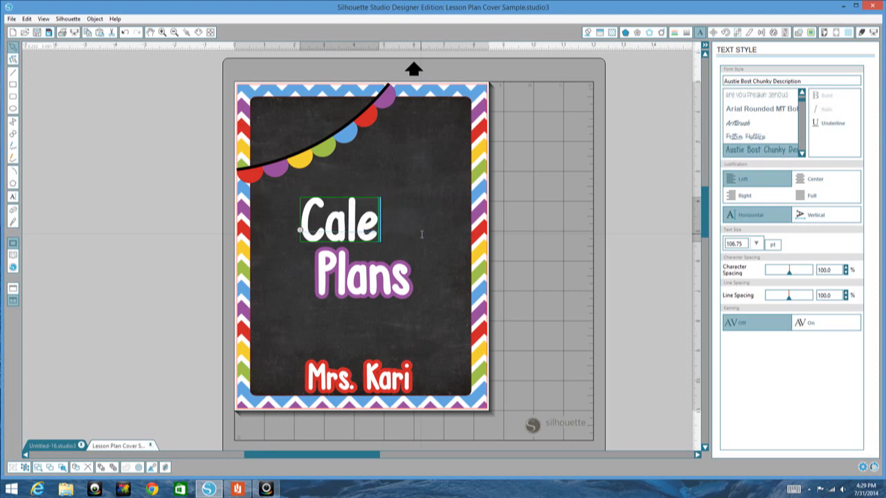
text(ndar)
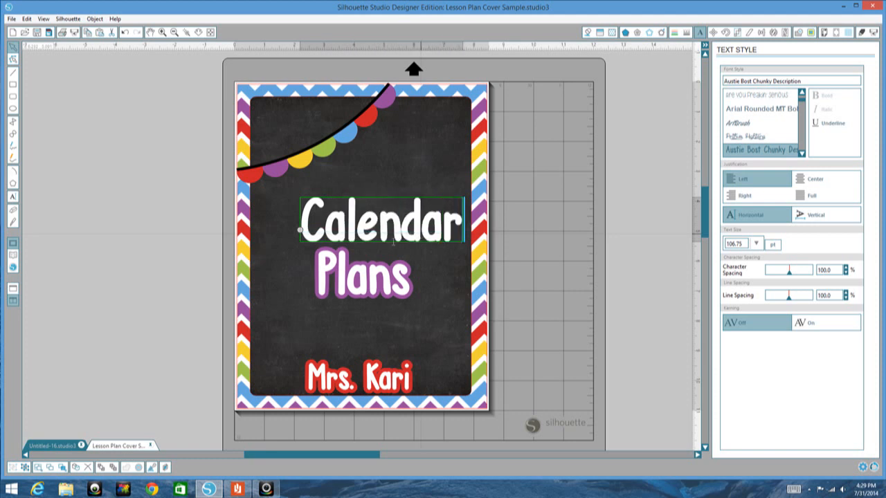
Step: Delete the word "Plans" together with its purple offset shape
click(398, 280)
key(Delete)
click(387, 267)
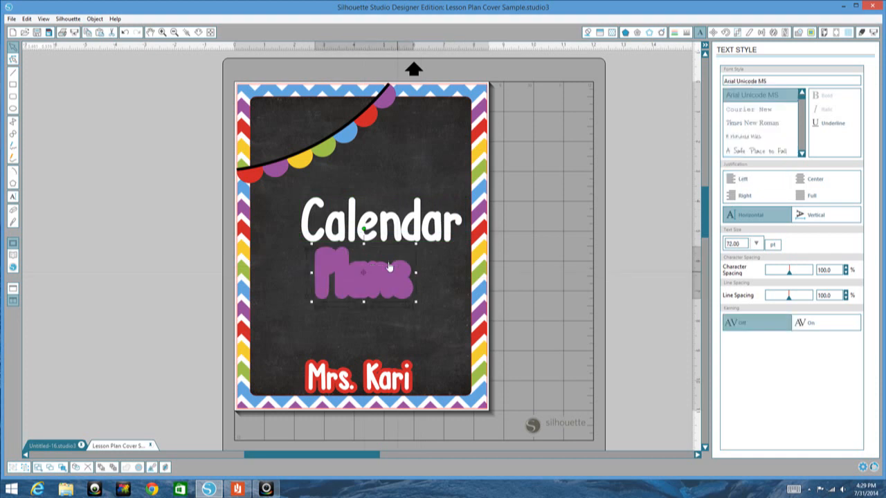
key(Delete)
Step: Reposition the word "Calendar" on the chalkboard and center it to the page
drag(370, 252, 344, 265)
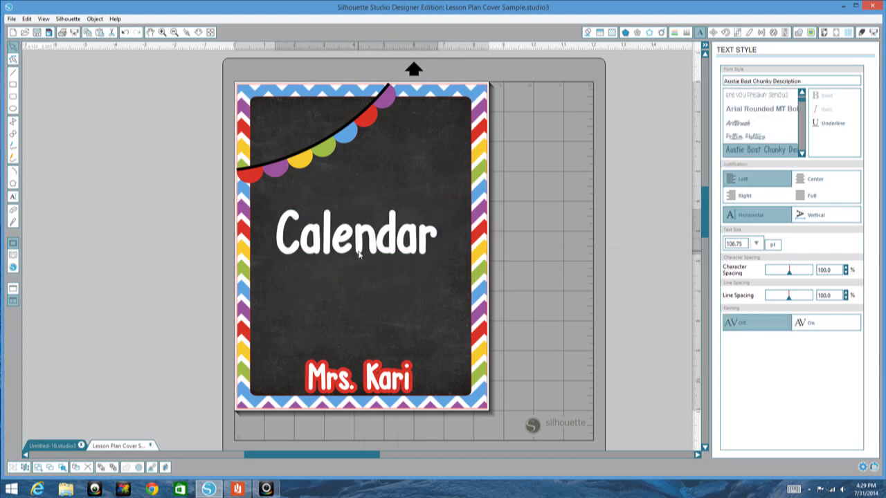
click(501, 228)
click(405, 237)
click(761, 33)
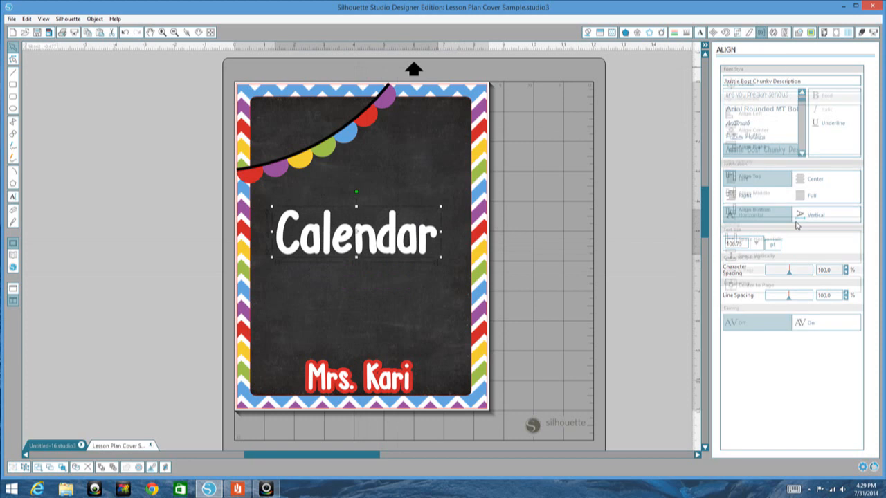
click(768, 285)
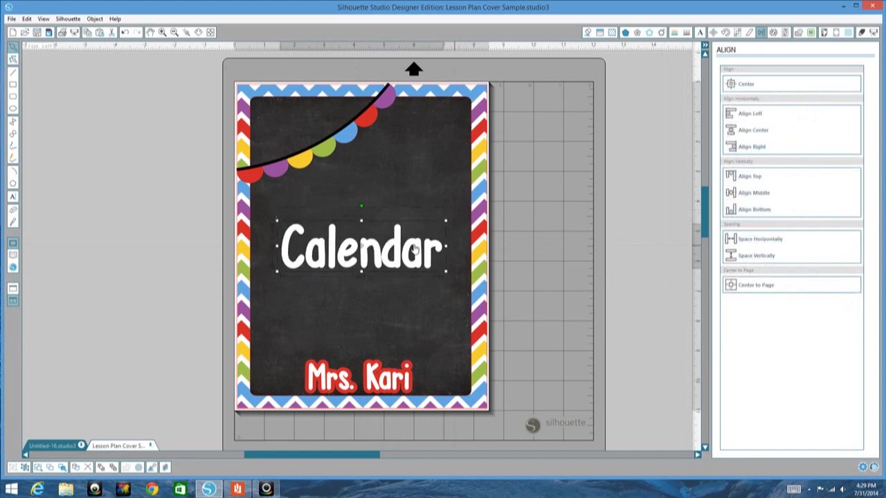
Step: Offset the word "Calendar" and give the offset shape the yellow sampled from the chevron border with a transparent outline
right_click(401, 247)
click(435, 372)
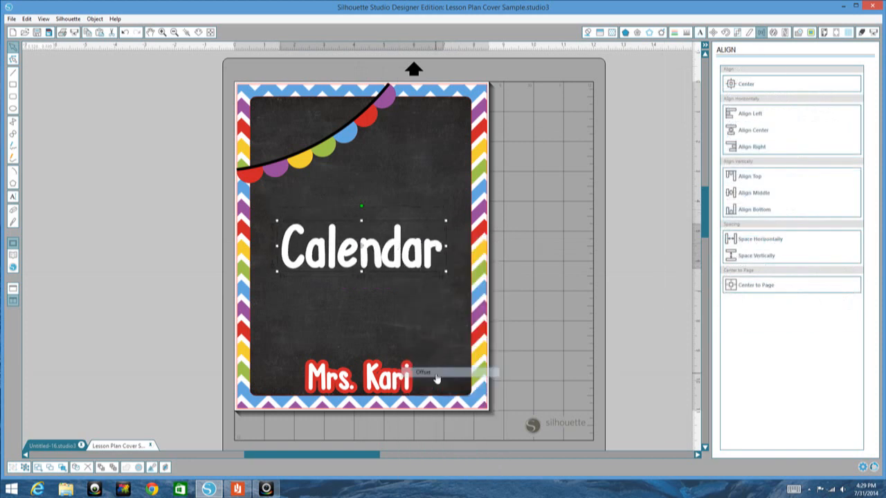
click(588, 32)
click(817, 91)
click(482, 151)
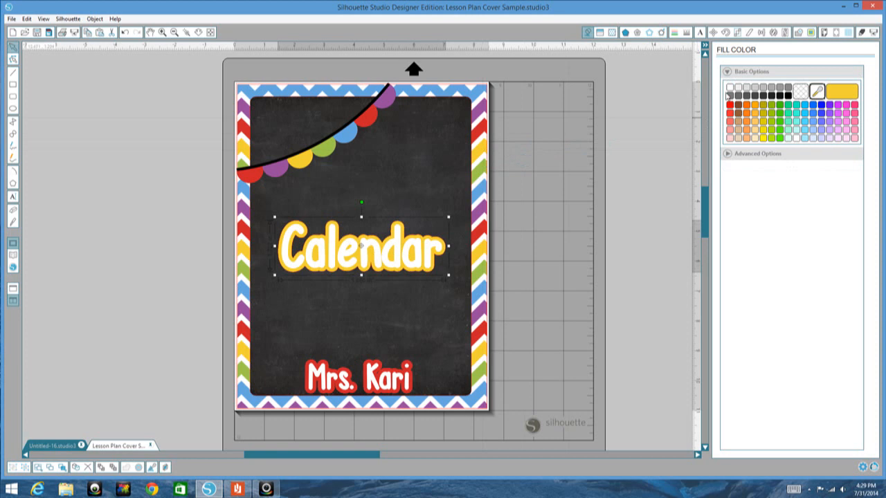
click(676, 34)
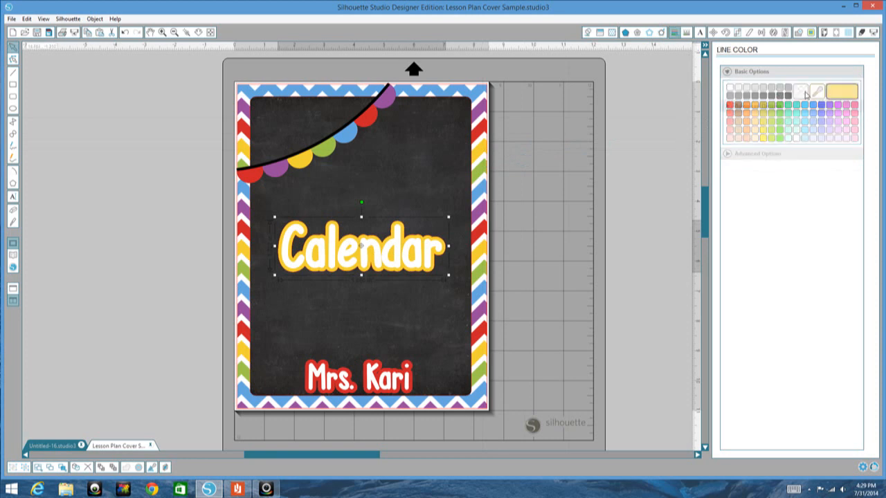
click(644, 220)
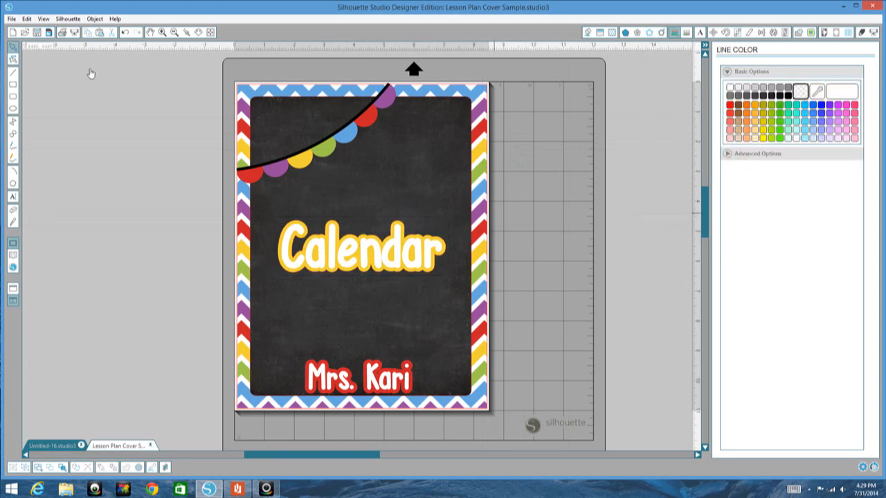
Step: Save the design as a new Silhouette Studio V3 file named "Calendar Cover" in the JMC 2014-2015 folder
click(10, 19)
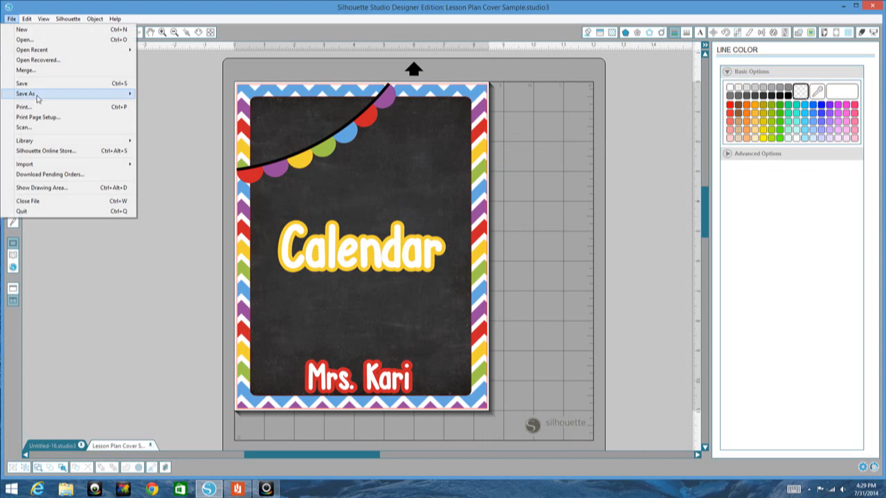
mouse_move(111, 95)
click(152, 94)
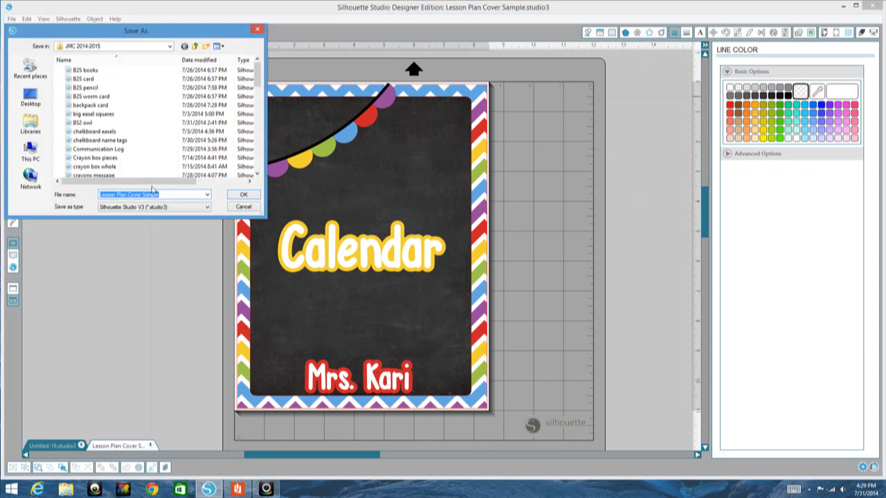
text(Calenda)
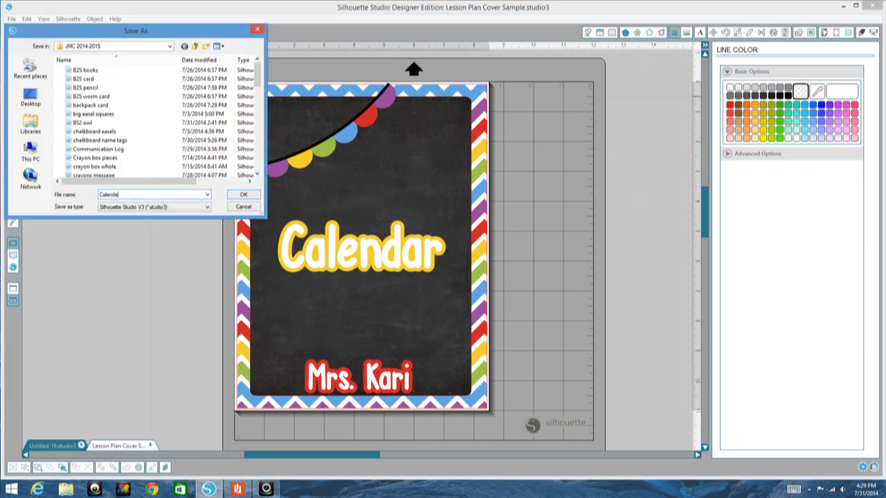
text(r Cover)
key(Return)
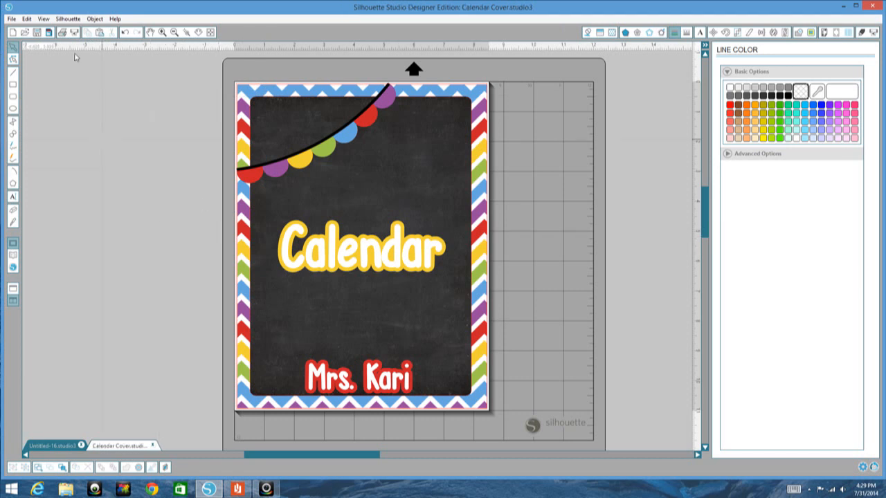
Step: Print the cover through doPDF 8 to a PDF named "calendarcover" in Documents, and return from the PDF preview to the design
click(63, 33)
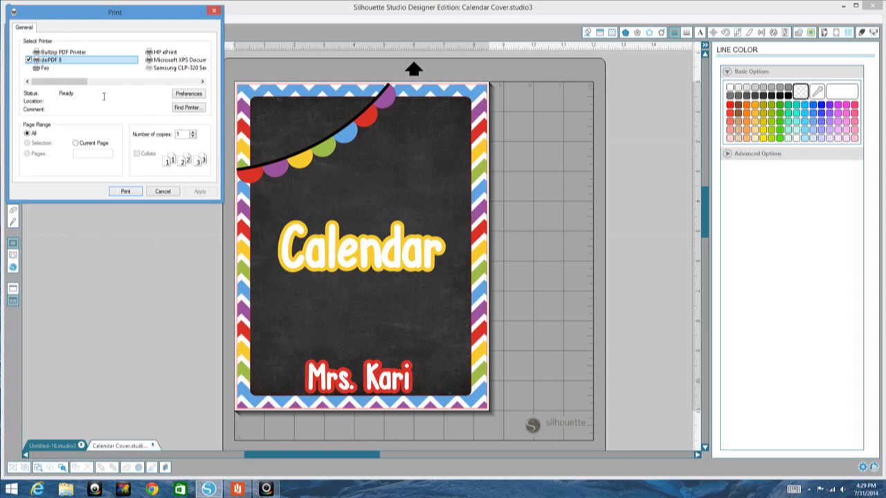
click(126, 192)
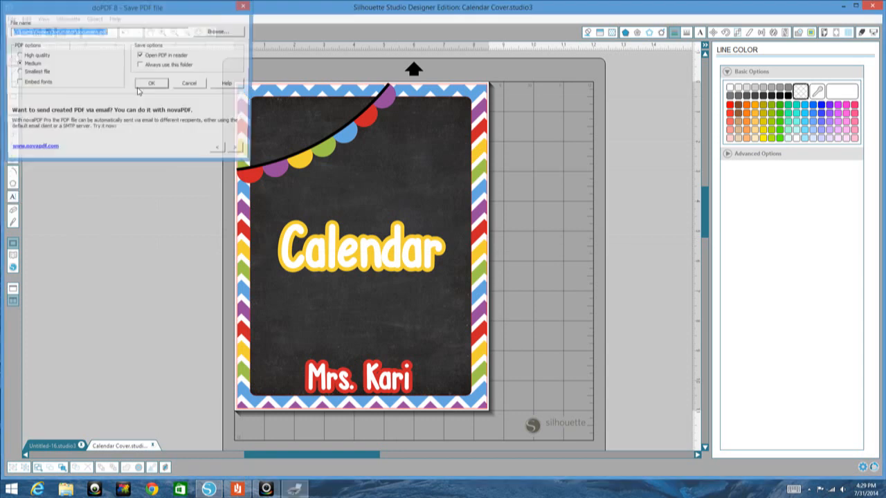
click(97, 31)
key(BackSpace)
key(BackSpace)
key(BackSpace)
key(BackSpace)
key(BackSpace)
key(BackSpace)
key(BackSpace)
key(BackSpace)
text(calendarcover)
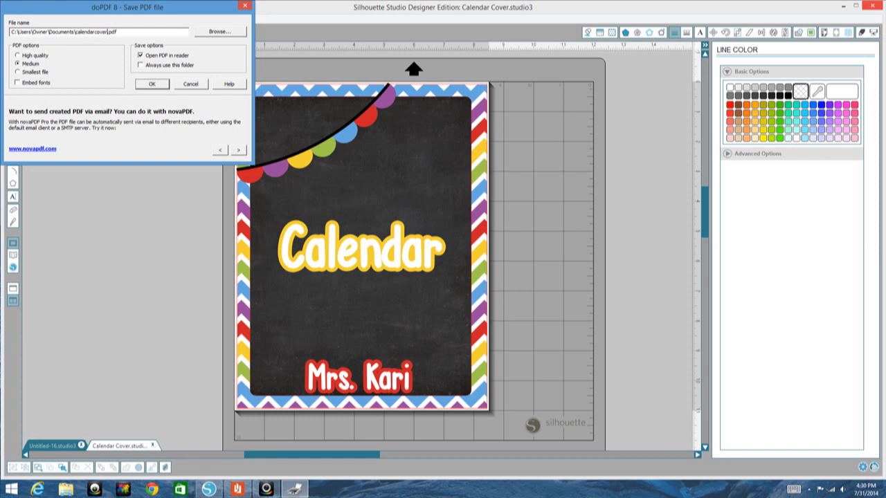
key(Return)
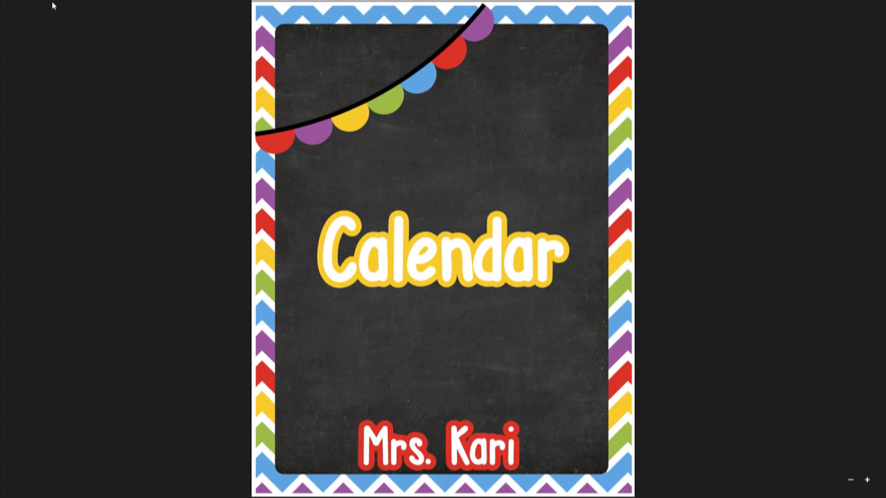
click(1, 2)
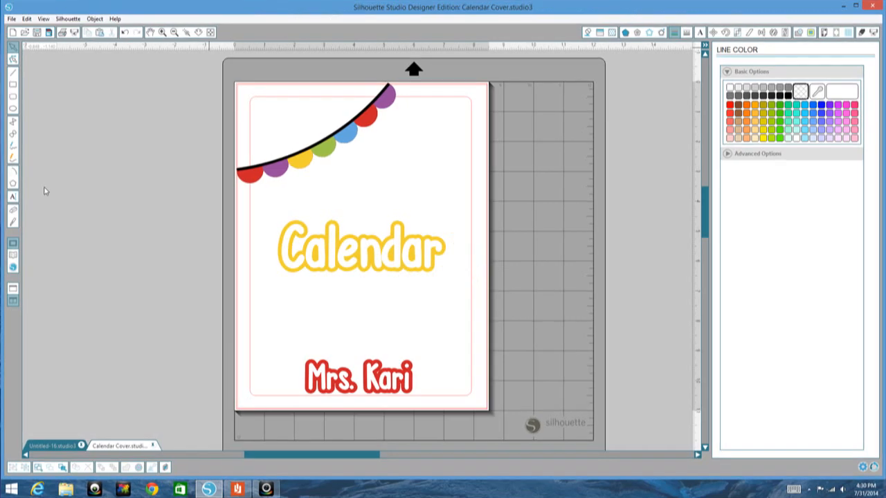
Step: Switch to File Explorer, copy the Lessonplancoversample and calendarcover PDFs from the Documents folder, and close the window
click(66, 490)
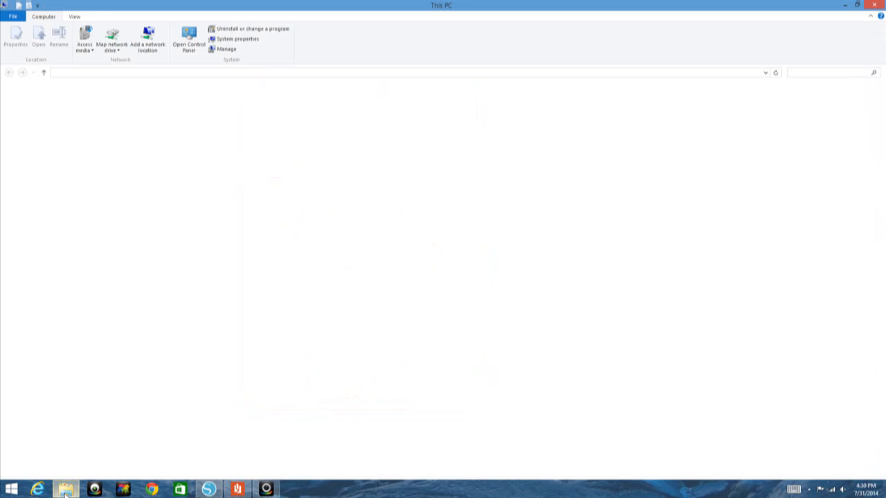
double_click(222, 104)
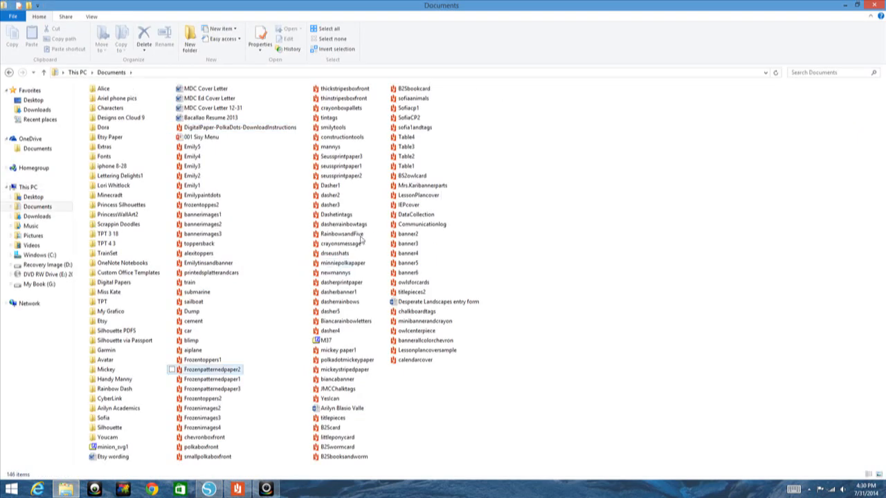
click(427, 351)
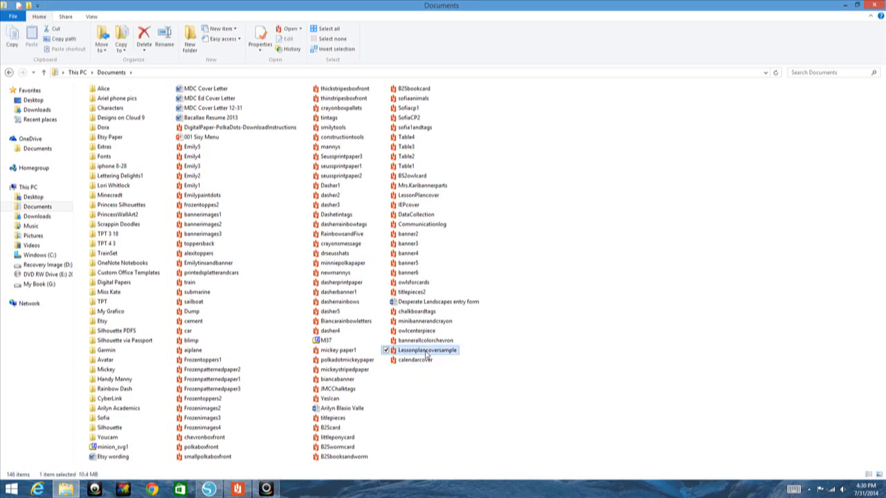
key(shift+Down)
right_click(426, 352)
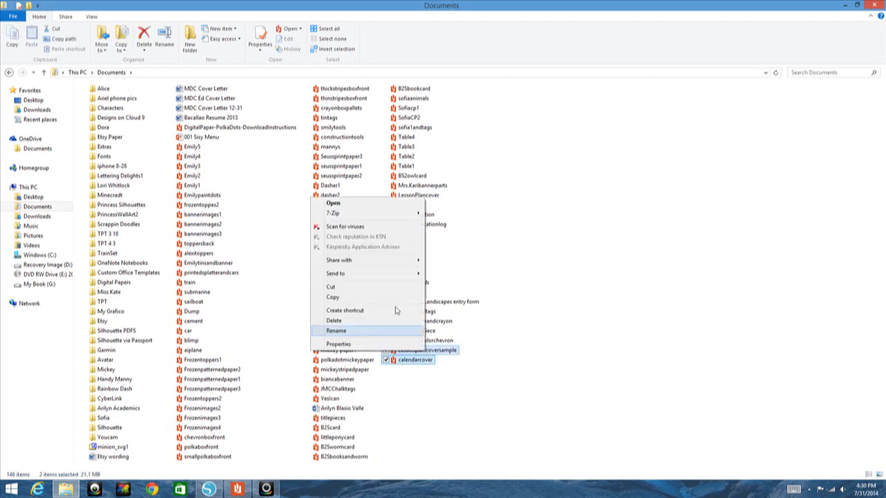
click(374, 299)
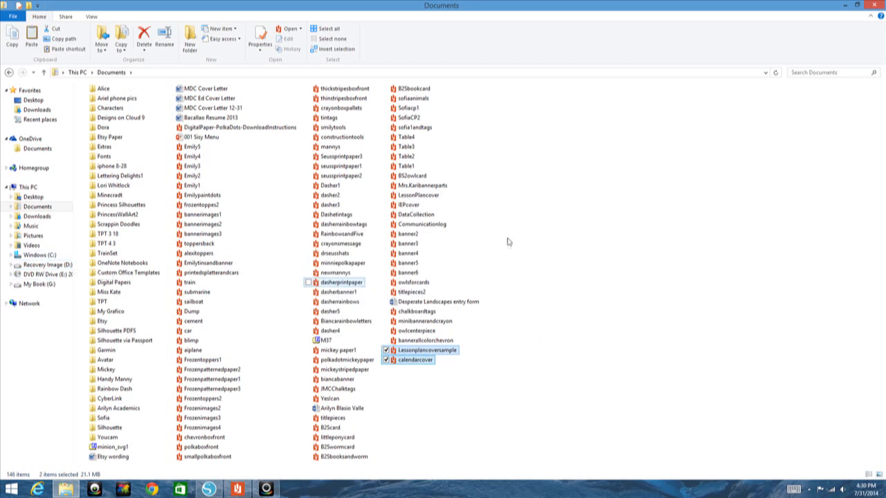
click(641, 195)
click(874, 5)
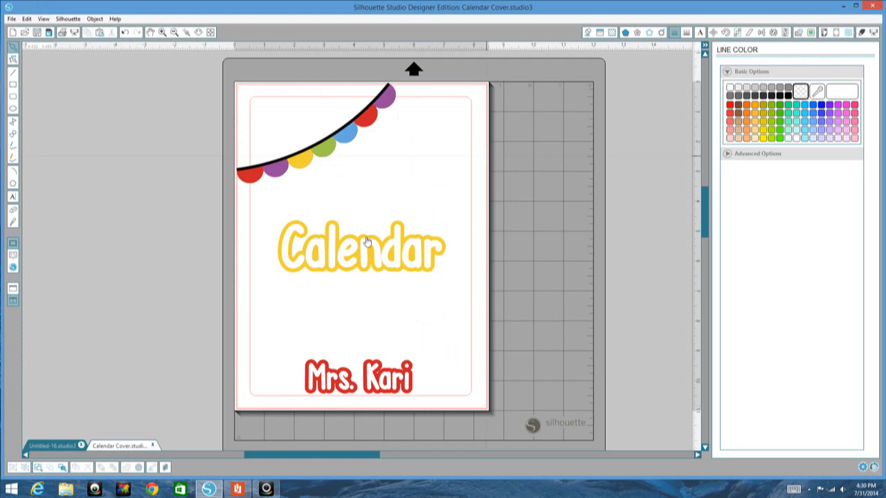